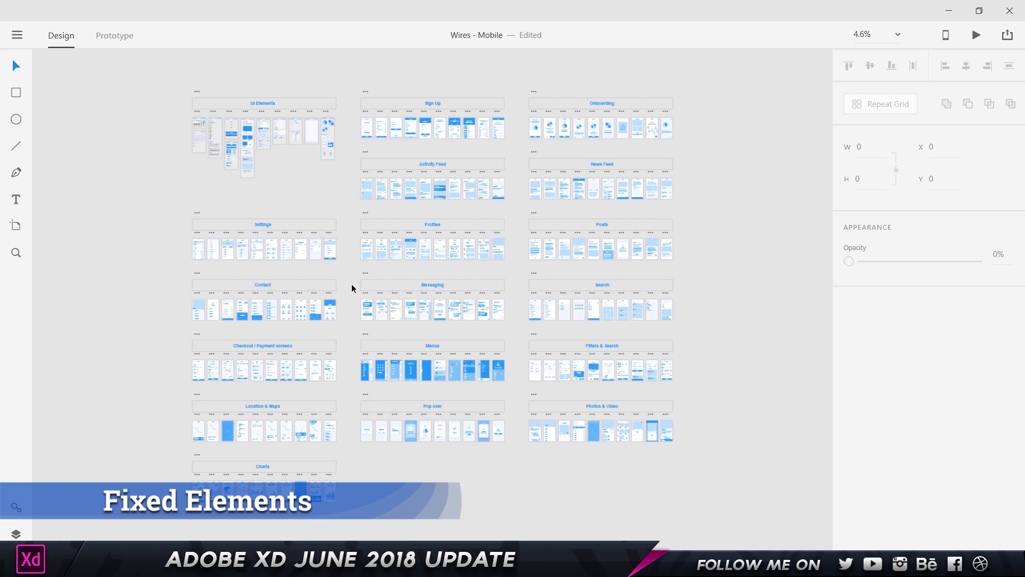
scroll(403, 121, "up", 5)
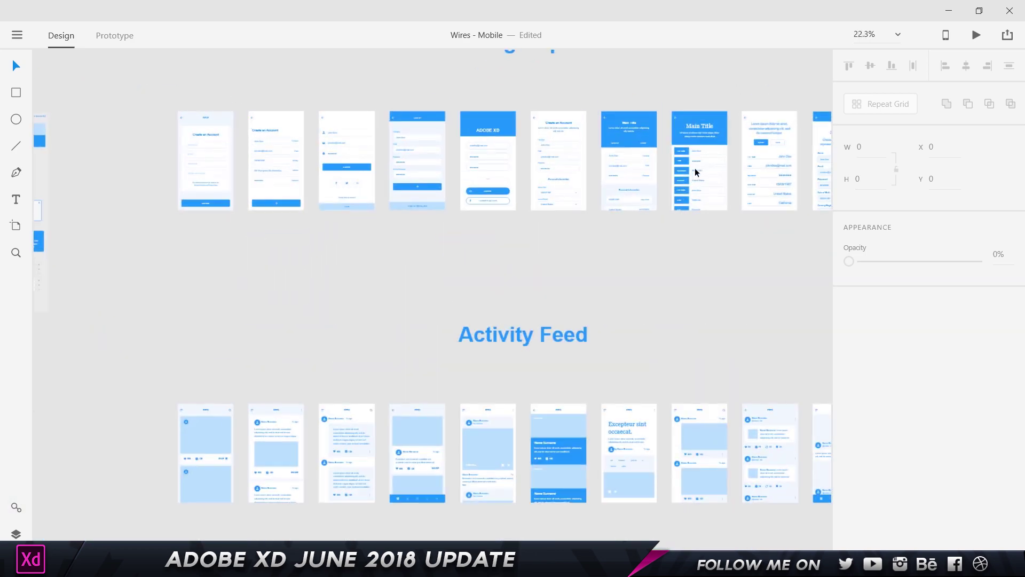
scroll(484, 481, "up", 1)
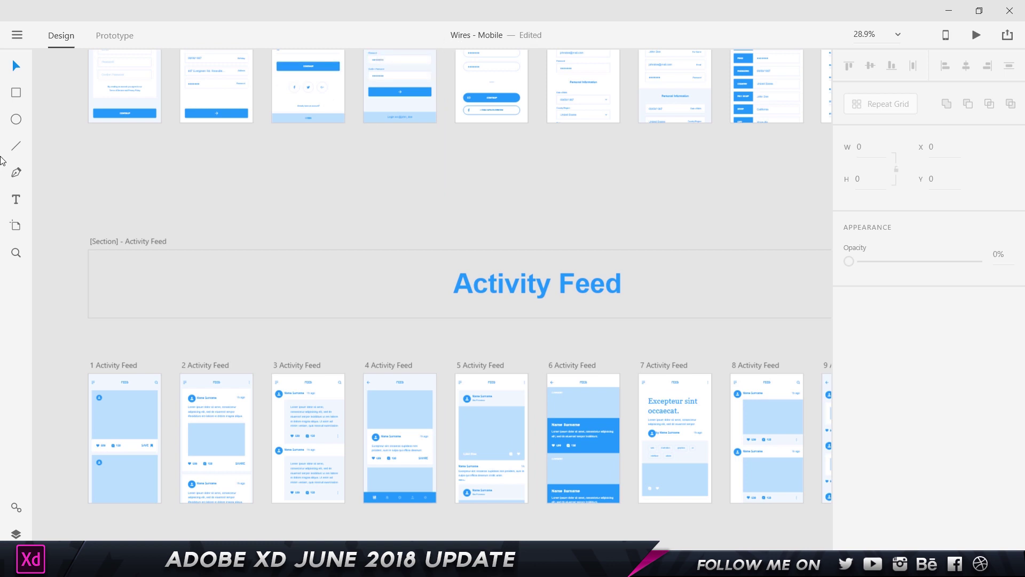
left_click(17, 35)
mouse_move(51, 159)
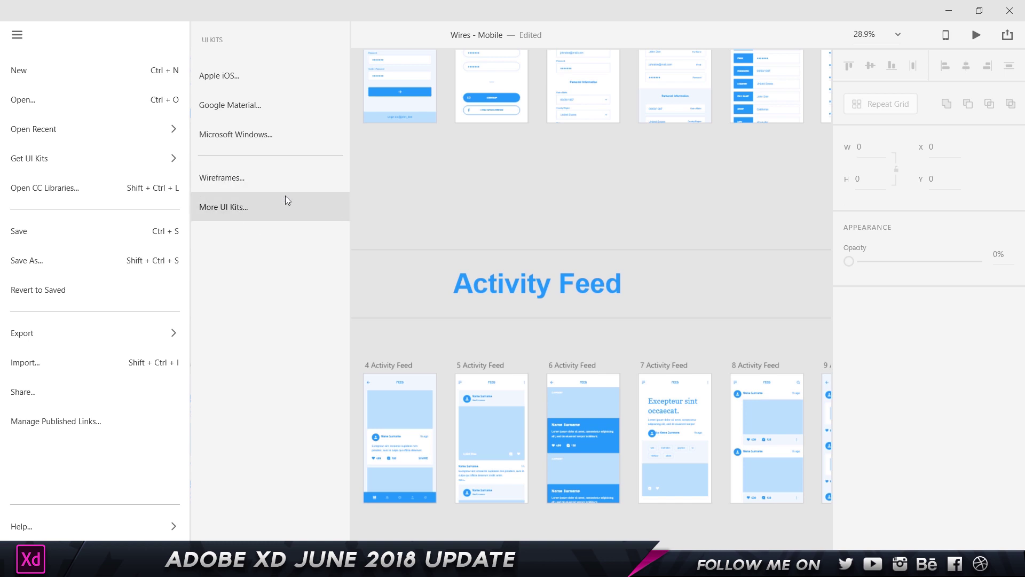
left_click(554, 118)
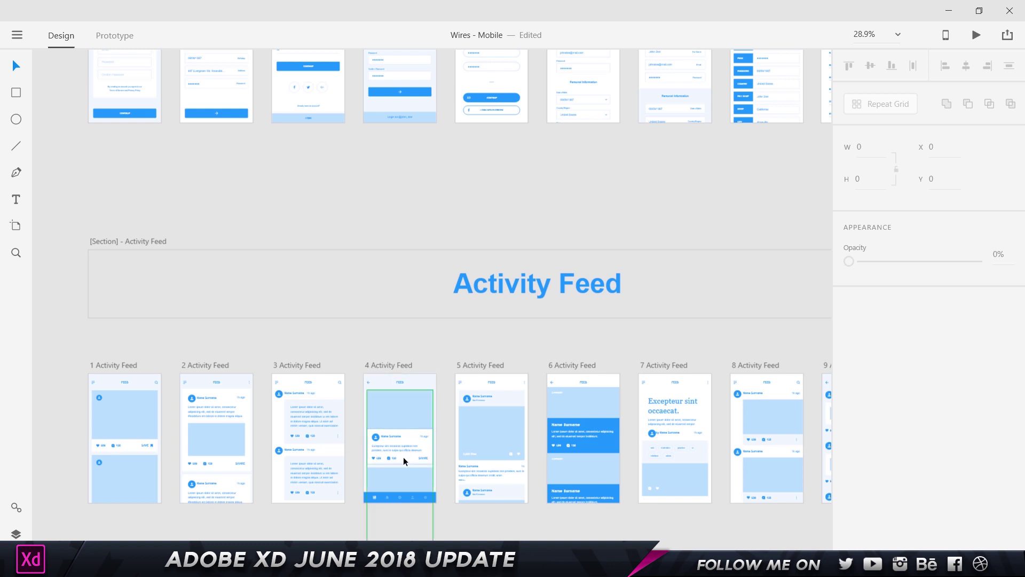
- Make the 4 Activity Feed artboard 964 px tall and set its scrolling to Vertical
left_click_drag(404, 453, 432, 310)
scroll(432, 310, "up", 5)
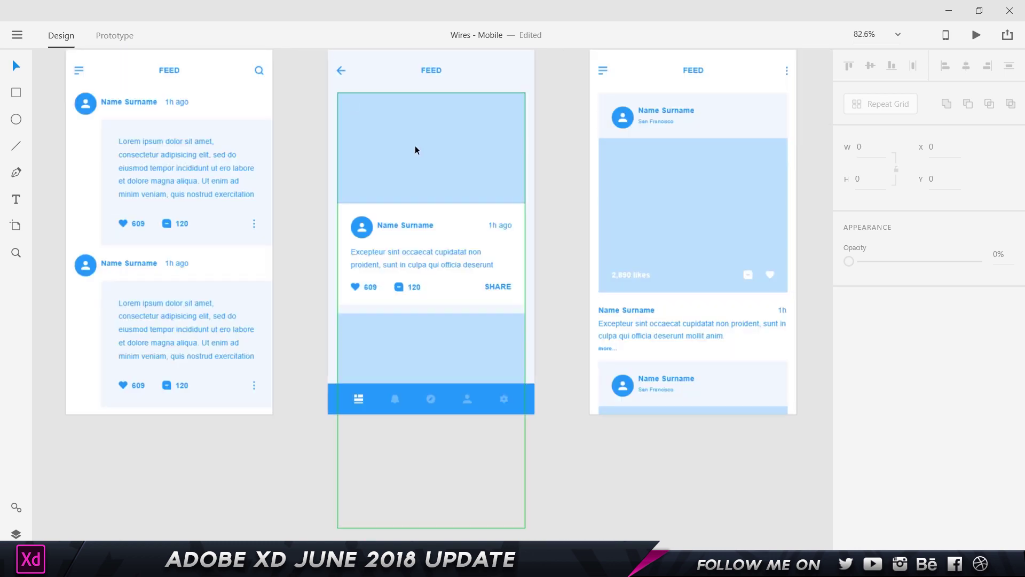
scroll(417, 147, "up", 1)
scroll(534, 112, "down", 2)
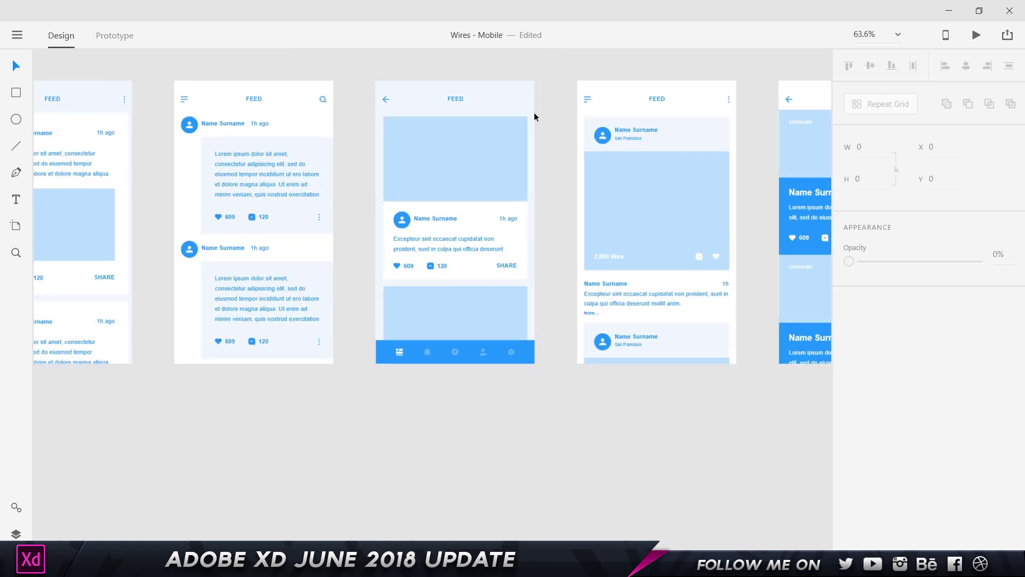
scroll(534, 112, "up", 1)
left_click(415, 97)
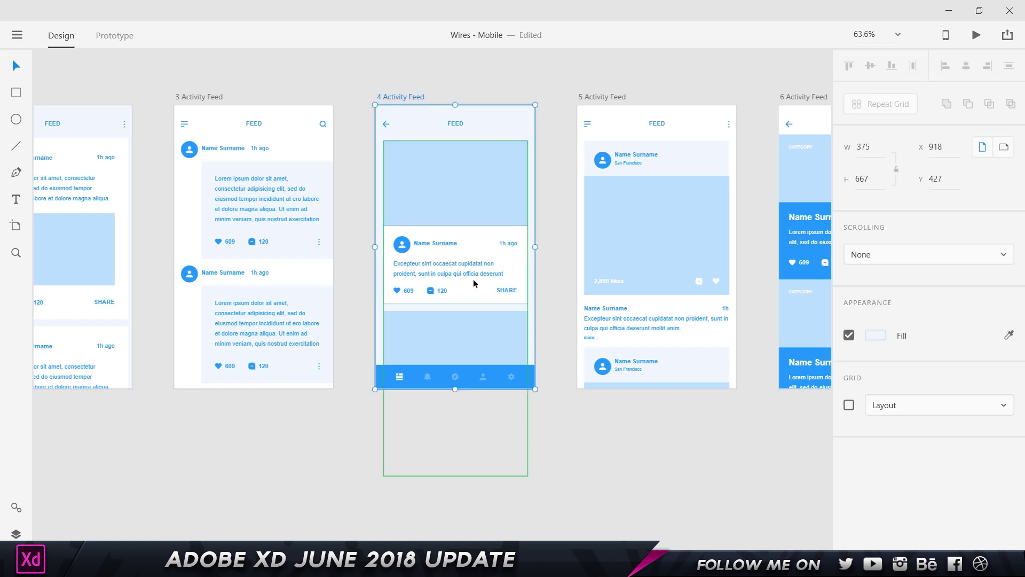
left_click_drag(454, 389, 462, 515)
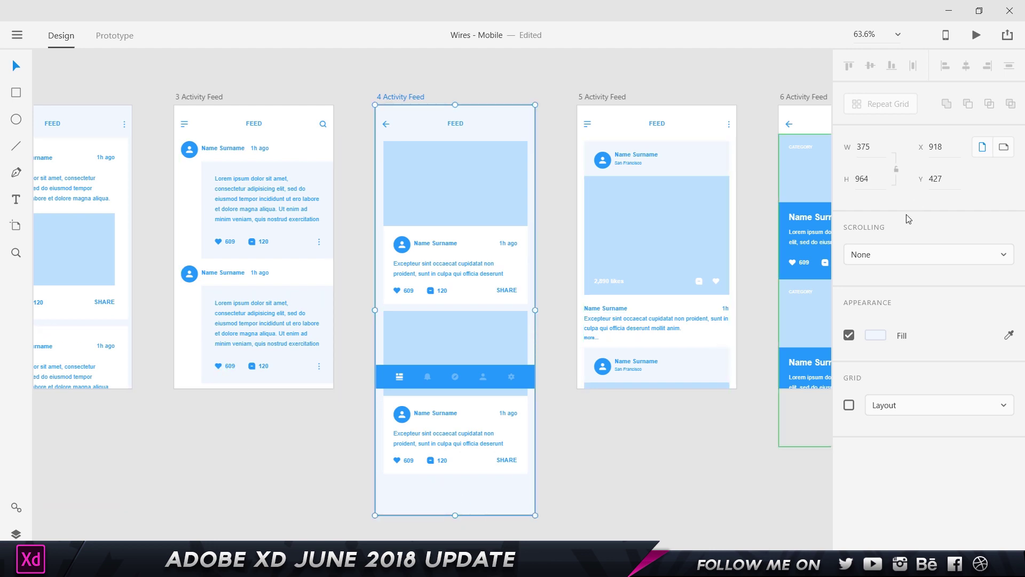
left_click(876, 254)
left_click(885, 300)
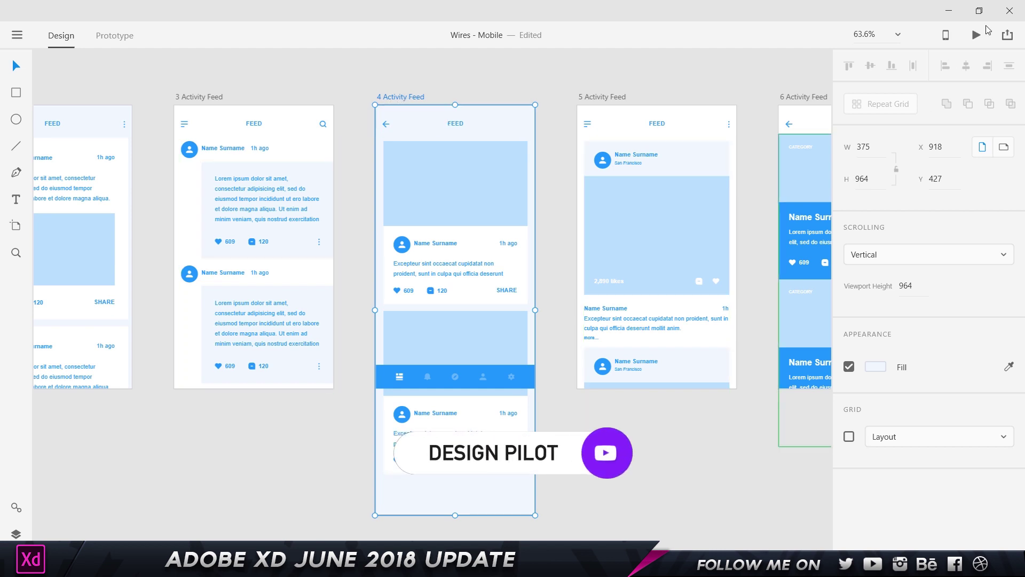
- Preview the scrolling feed and try an 819 viewport height
left_click(976, 35)
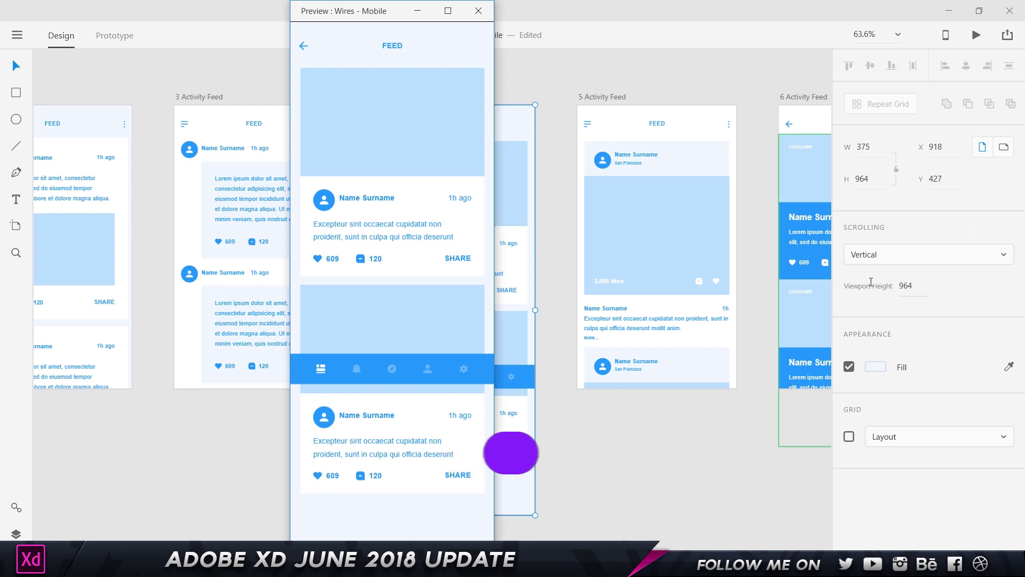
left_click(910, 286)
type("819")
key("Return")
key("Down")
key("Down")
key("Down")
- Adjust the viewport height through 688 and 672 down to 667
left_click(904, 287)
double_click(904, 287)
type("688")
key("Return")
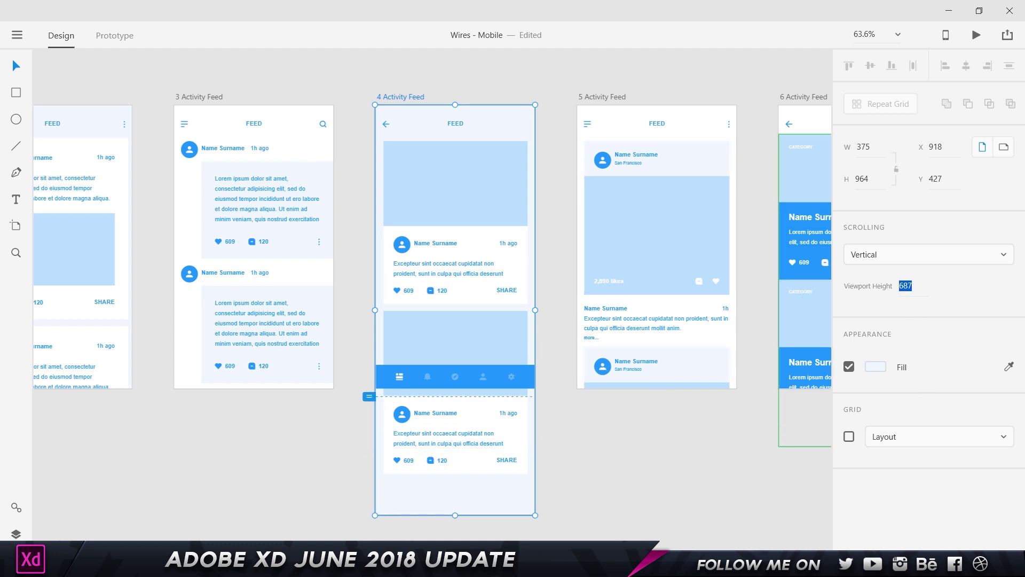
double_click(905, 285)
type("672")
key("Return")
type("667")
key("Return")
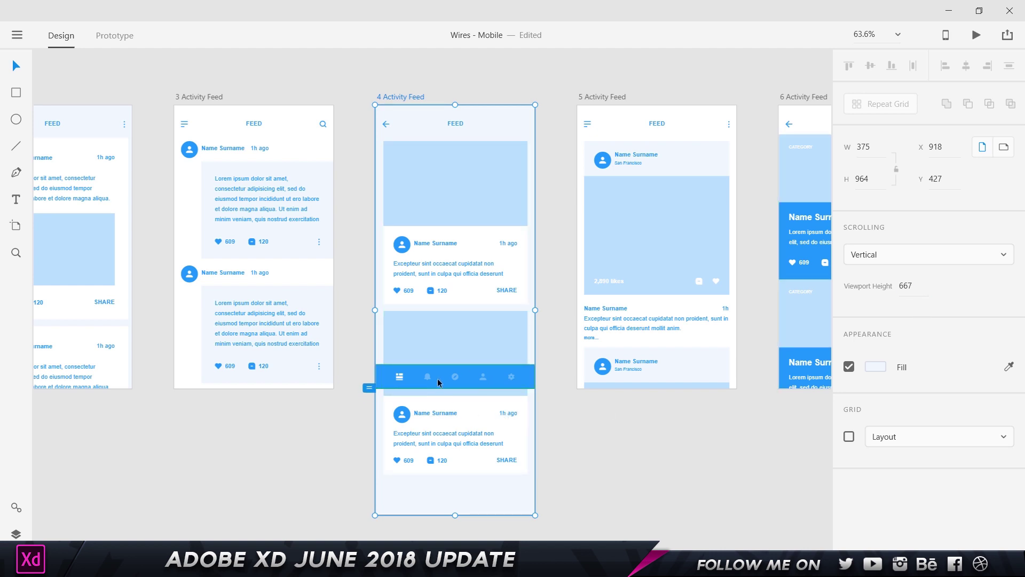
scroll(364, 389, "up", 5)
- Move the viewport fold up to 665 px, then test the feed's scrolling in a shortened preview
left_click_drag(368, 390, 384, 385)
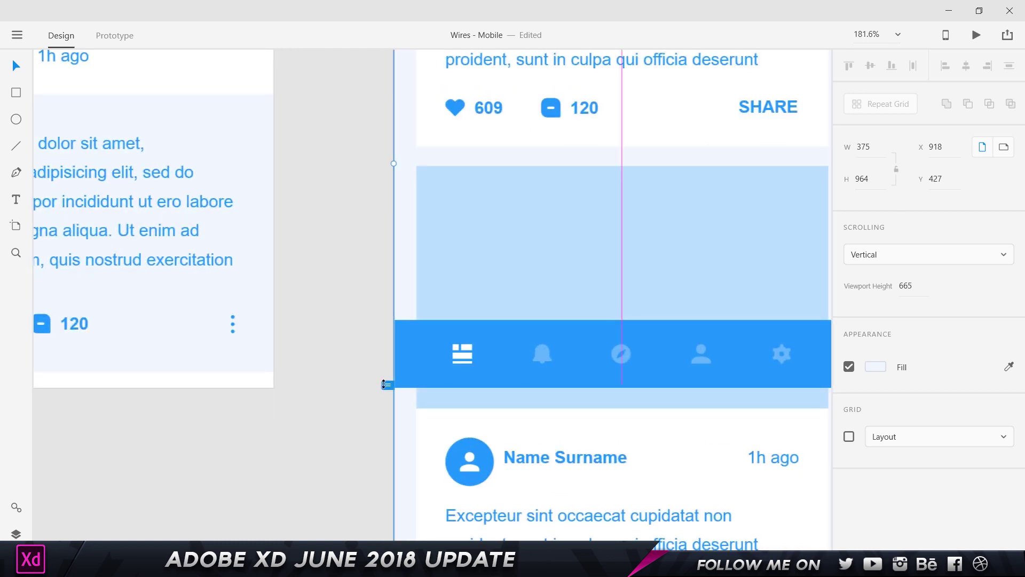
scroll(508, 331, "down", 3)
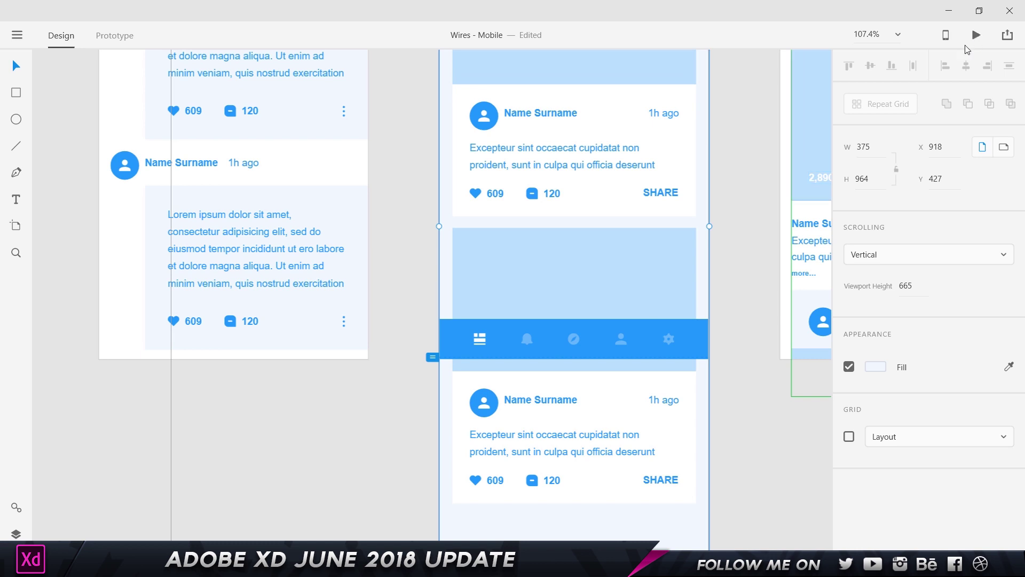
left_click(975, 36)
left_click_drag(433, 5, 397, 71)
scroll(418, 191, "down", 5)
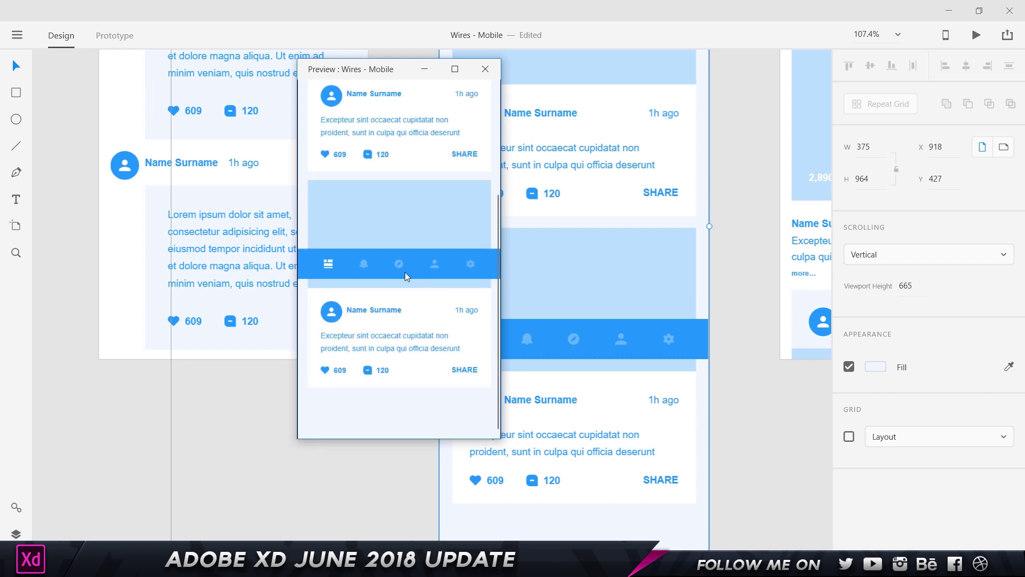
scroll(393, 270, "up", 8)
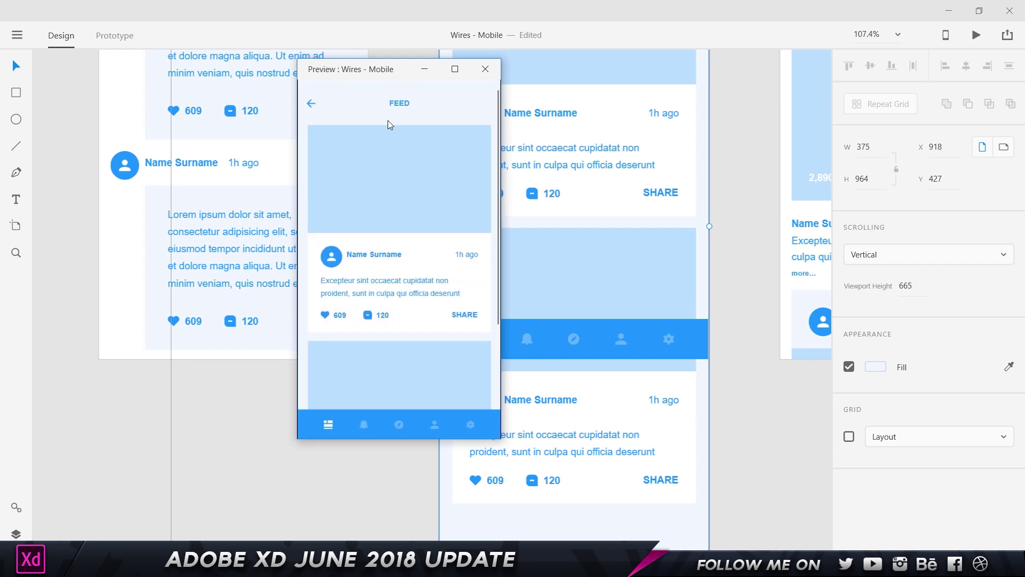
scroll(409, 196, "down", 5)
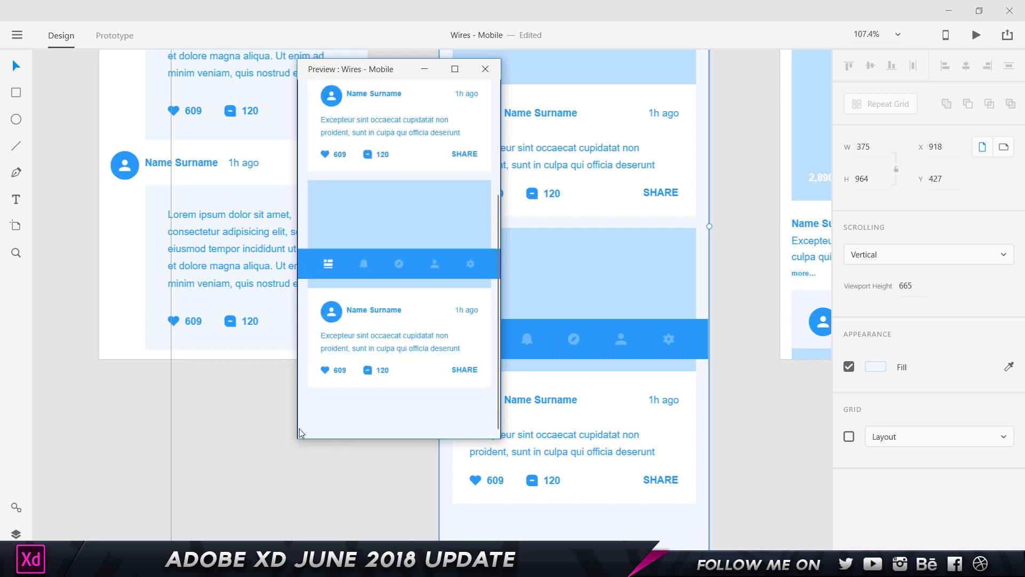
left_click(473, 74)
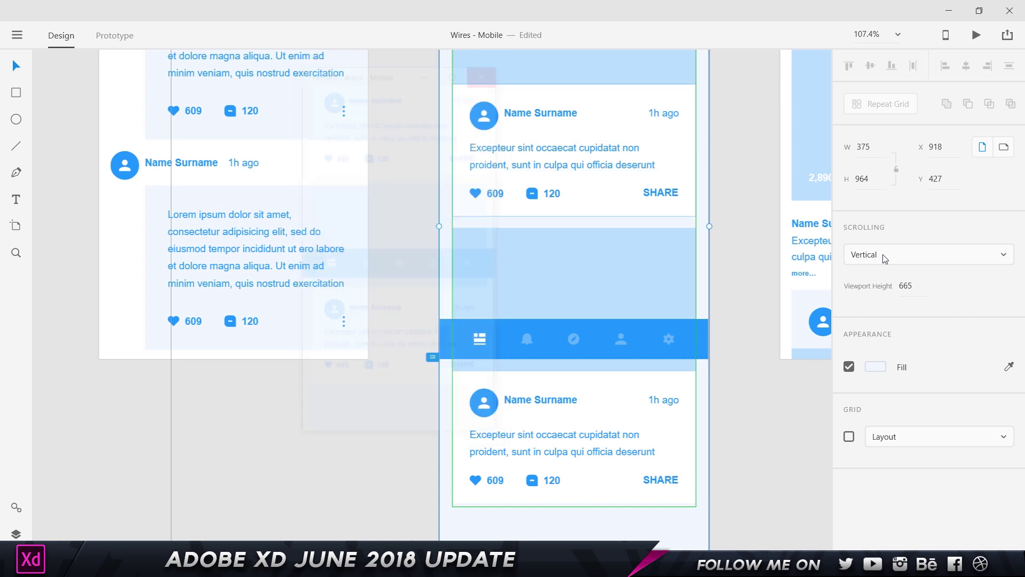
left_click(592, 353)
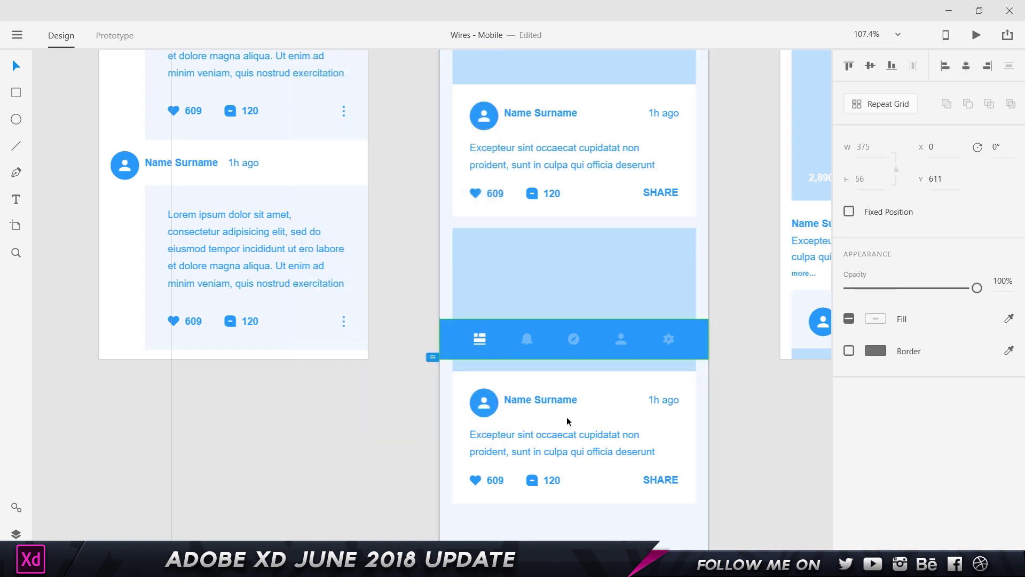
- Pin the bottom tab bar with Fixed Position and confirm it stays put while the preview scrolls
left_click(849, 213)
left_click(976, 36)
scroll(396, 230, "down", 4)
scroll(395, 229, "up", 4)
scroll(395, 230, "down", 4)
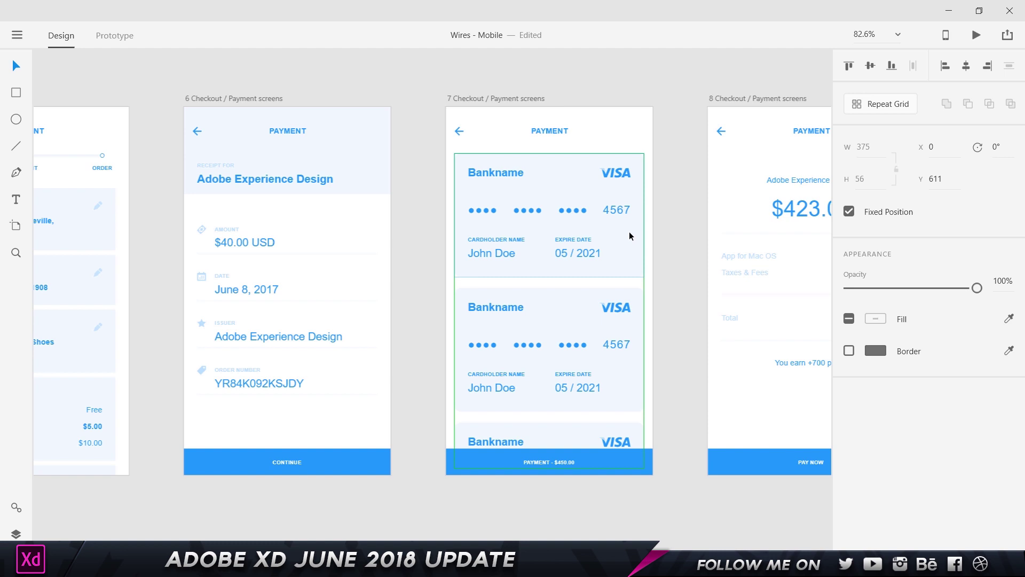
left_click_drag(419, 211, 496, 199)
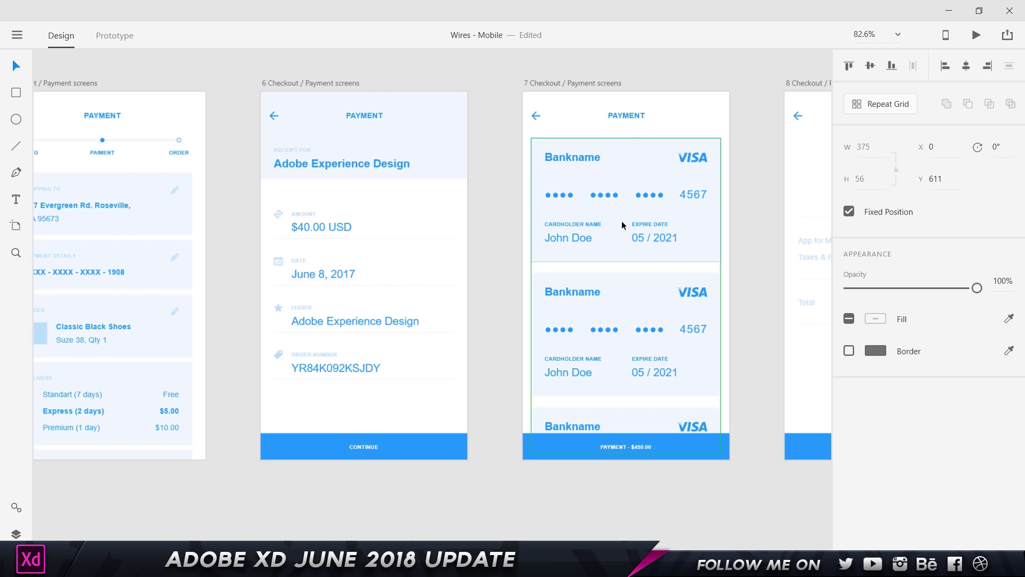
scroll(648, 217, "right", 5)
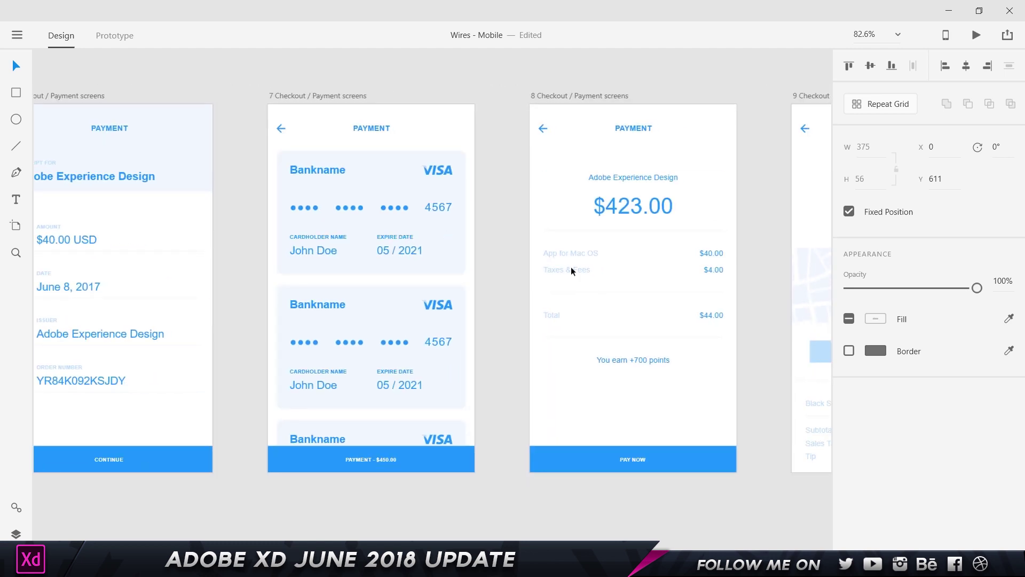
left_click(563, 95)
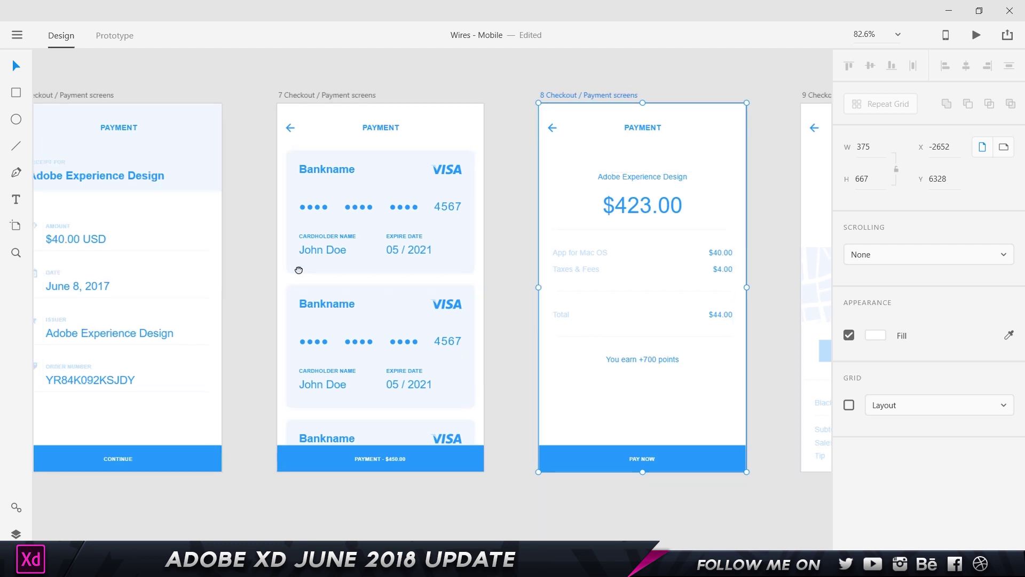
scroll(230, 275, "left", 4)
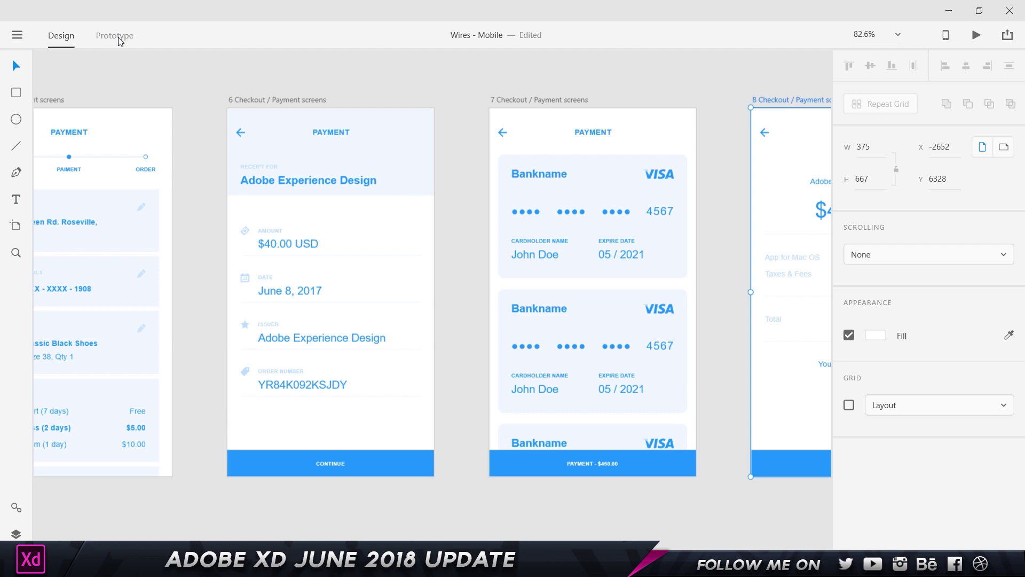
- In Prototype mode, link artboard 6's Continue button to artboard 7 with a 0.4 s Dissolve
key("ctrl+Tab")
key("ctrl+Tab")
key("ctrl+Tab")
key("ctrl+Tab")
left_click(120, 41)
key("ctrl+Tab")
key("ctrl+Tab")
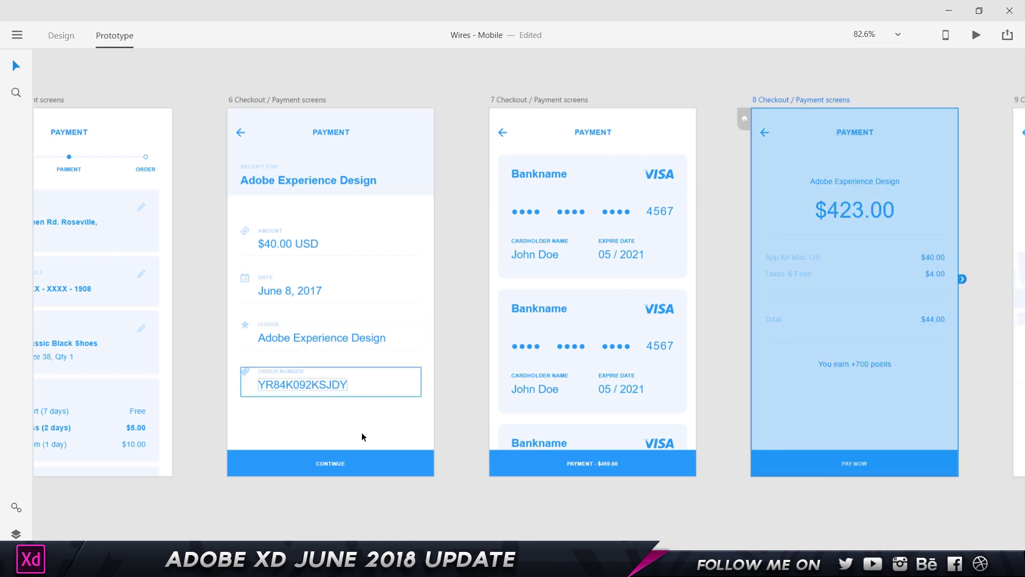
left_click(367, 465)
left_click_drag(438, 464, 586, 241)
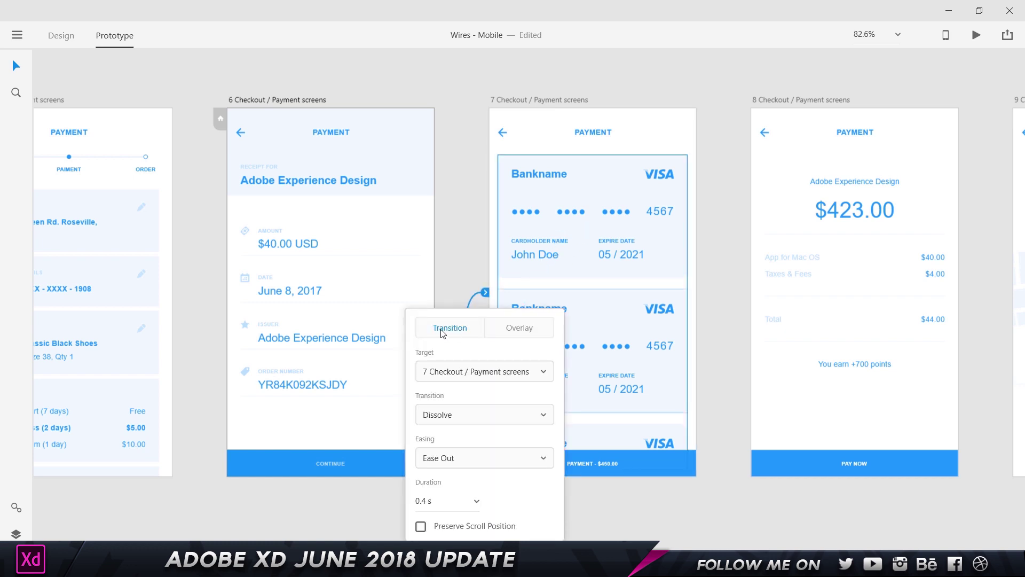
scroll(455, 233, "down", 3)
left_click(493, 206)
scroll(473, 188, "up", 1)
left_click(488, 217)
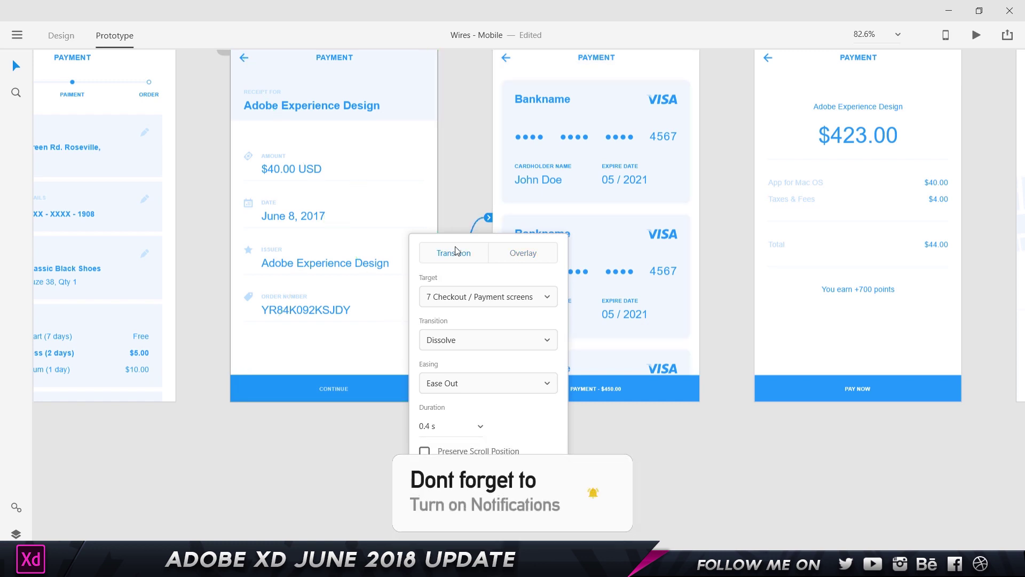
- Set the Continue link to open 7 Checkout / Payment screens as an Overlay with Slide Up
left_click(535, 256)
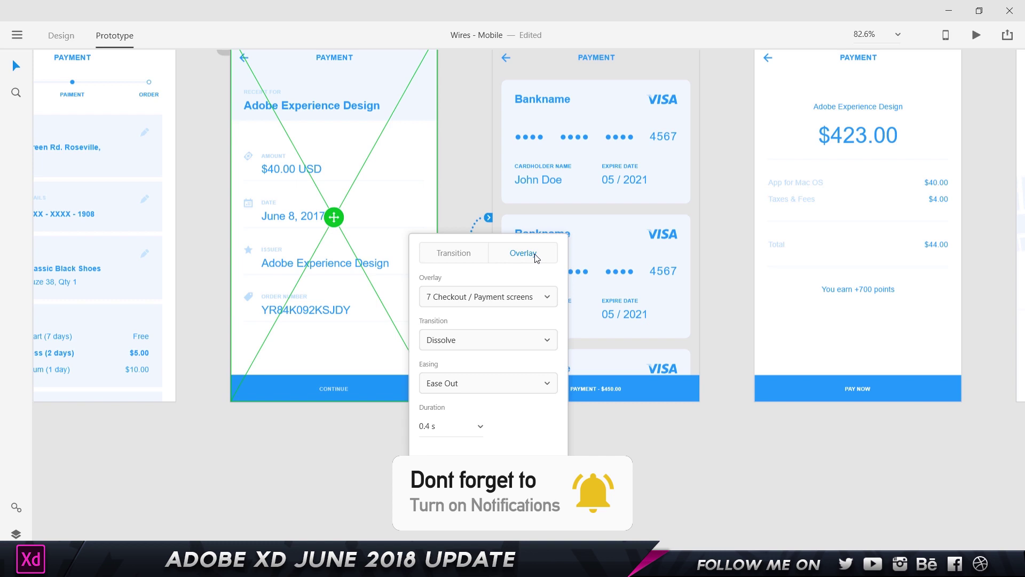
left_click(491, 185)
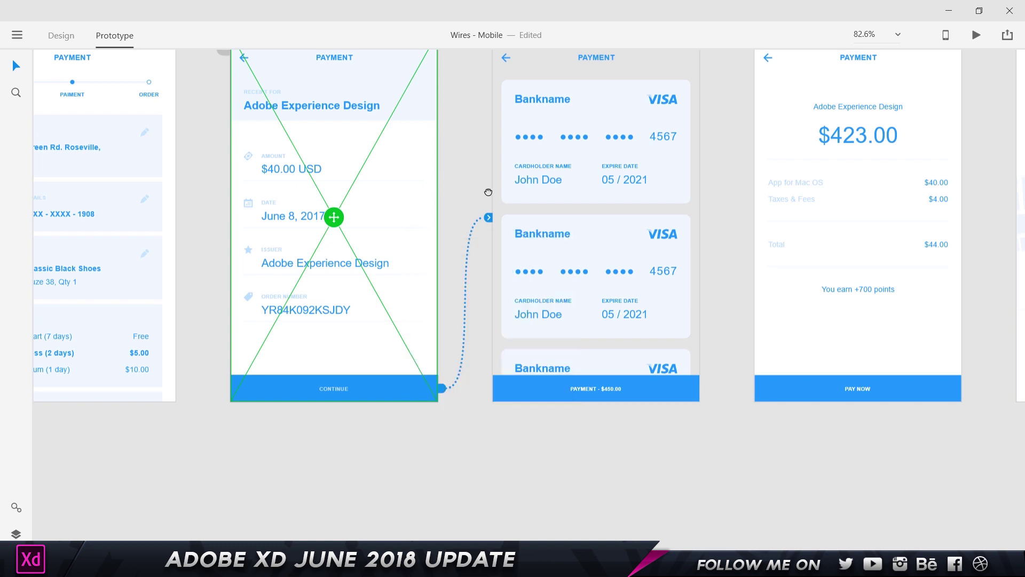
left_click_drag(491, 185, 479, 213)
left_click(477, 249)
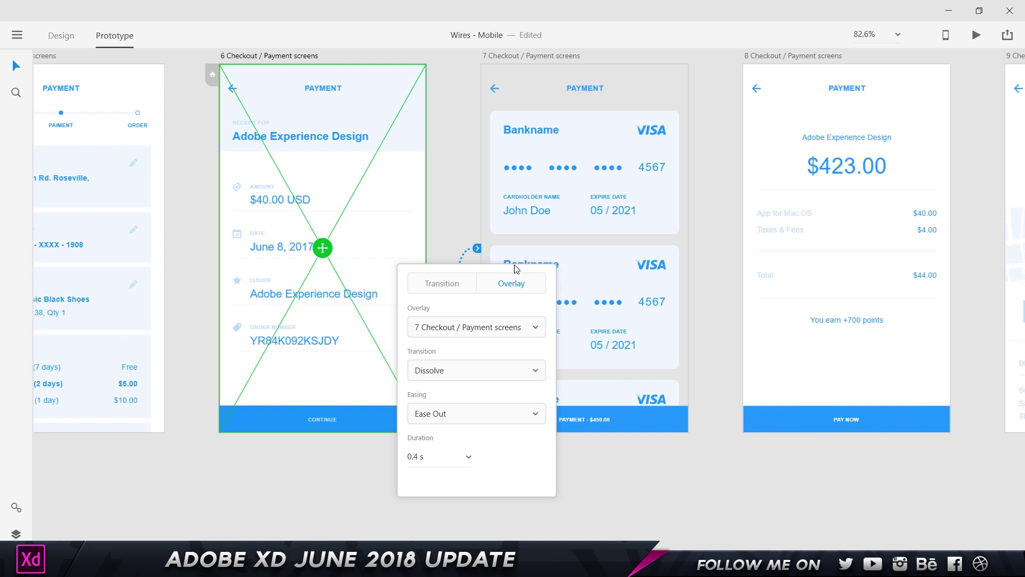
left_click(496, 328)
left_click(493, 330)
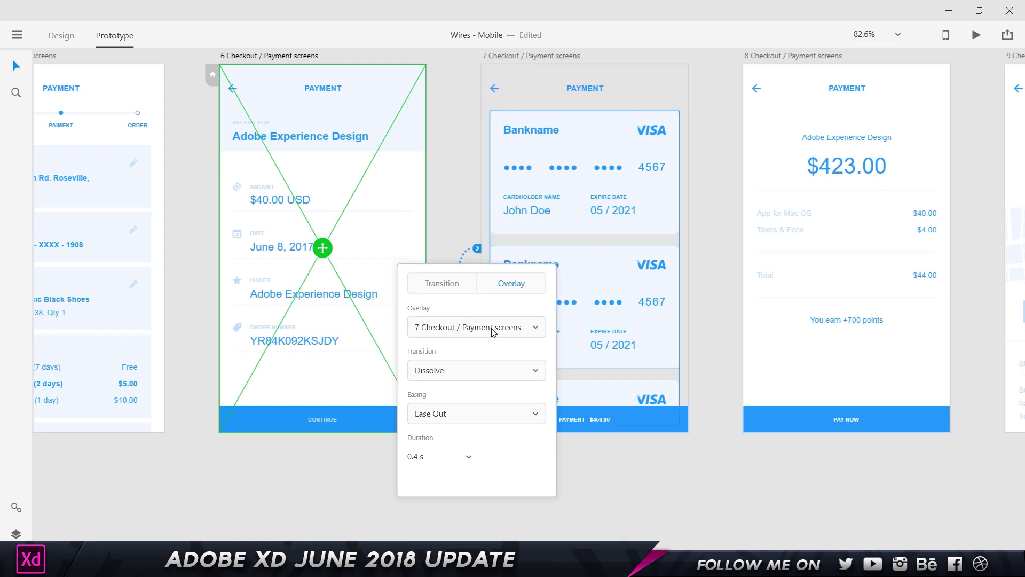
left_click(464, 372)
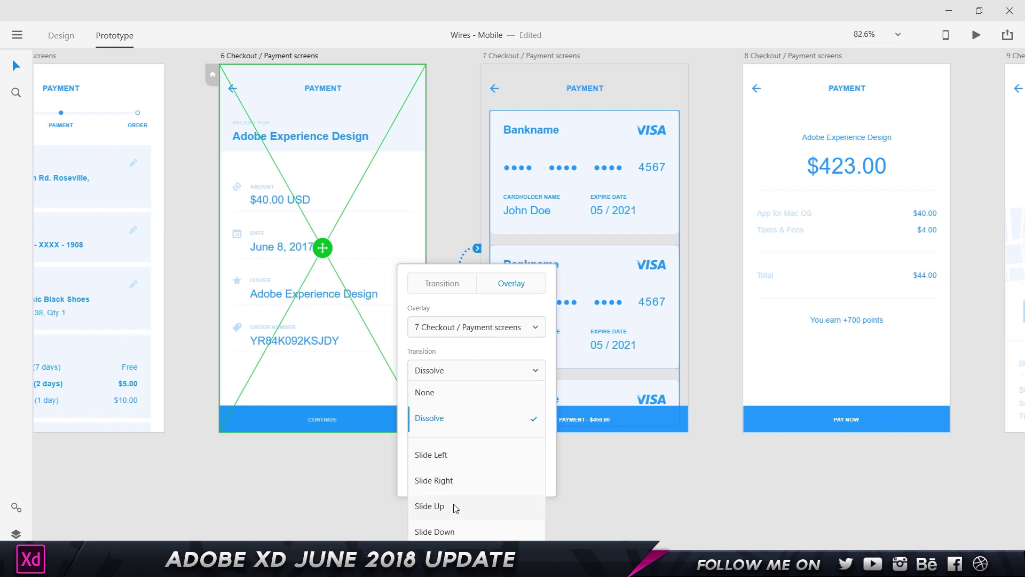
left_click(455, 506)
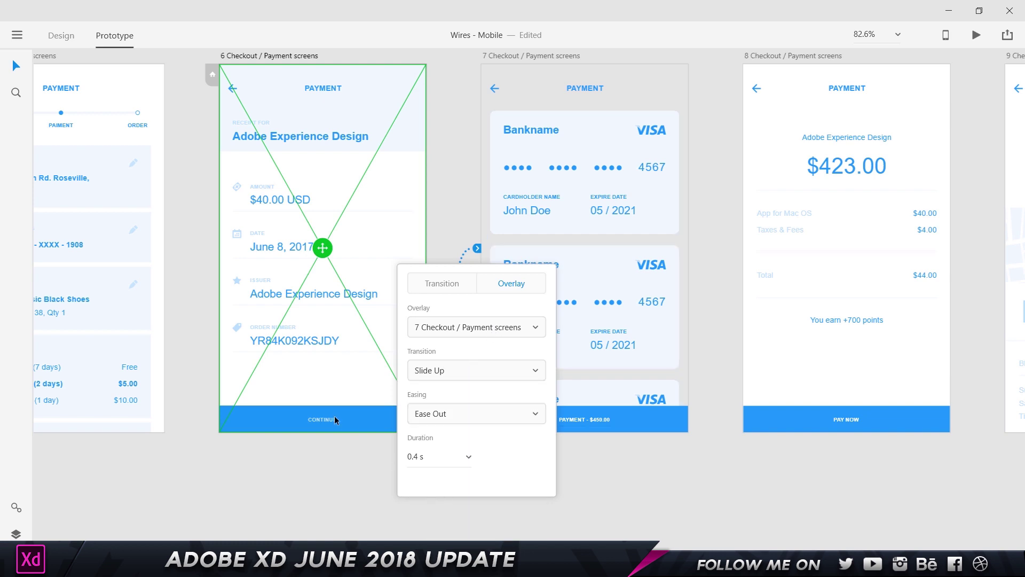
left_click(402, 148)
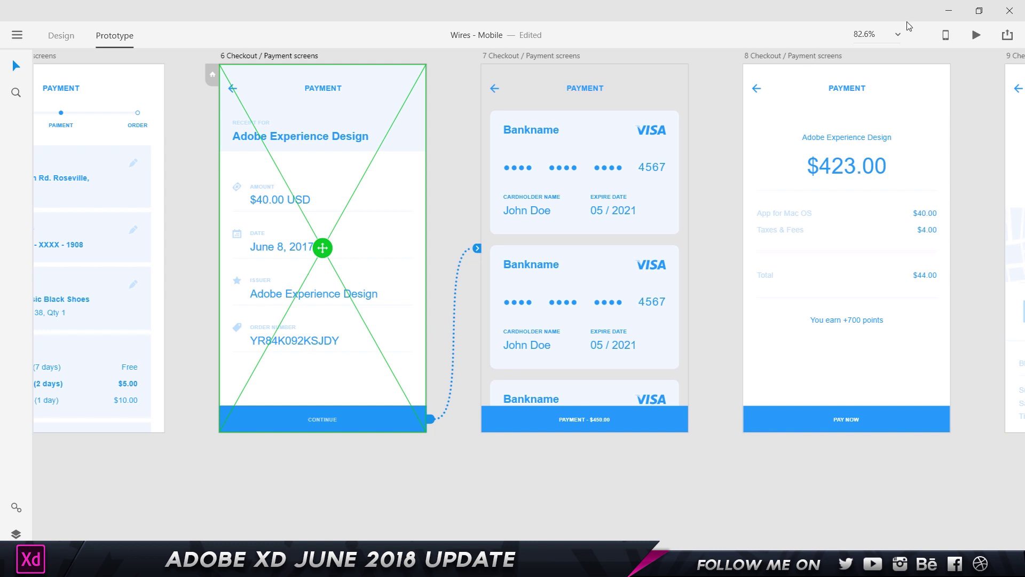
left_click(978, 35)
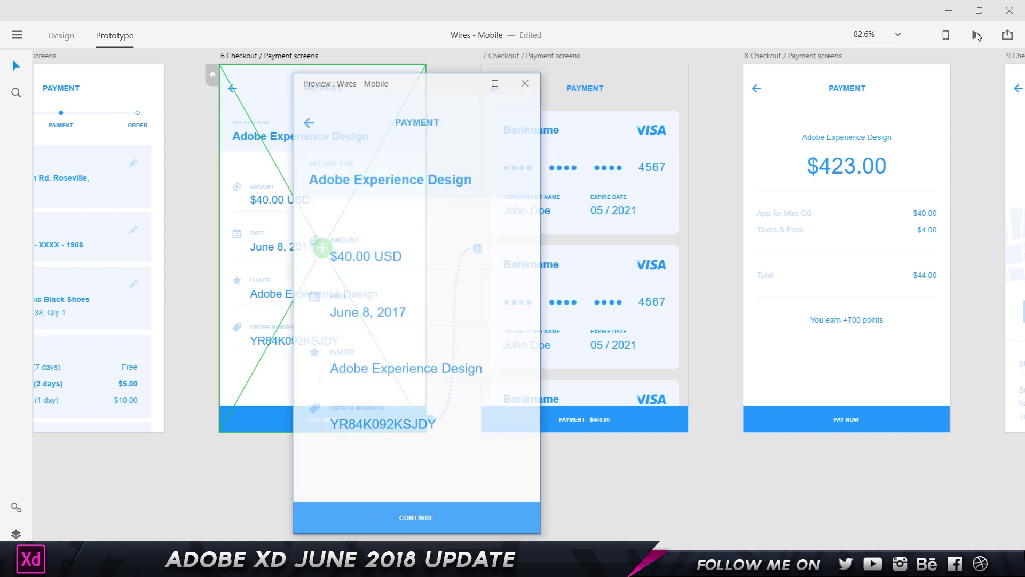
left_click(428, 519)
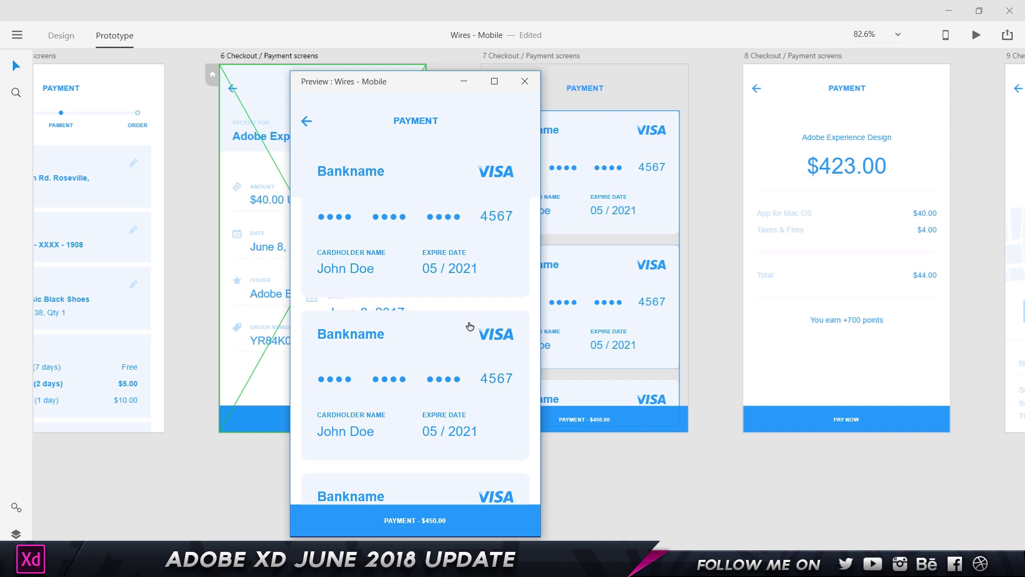
left_click(396, 327)
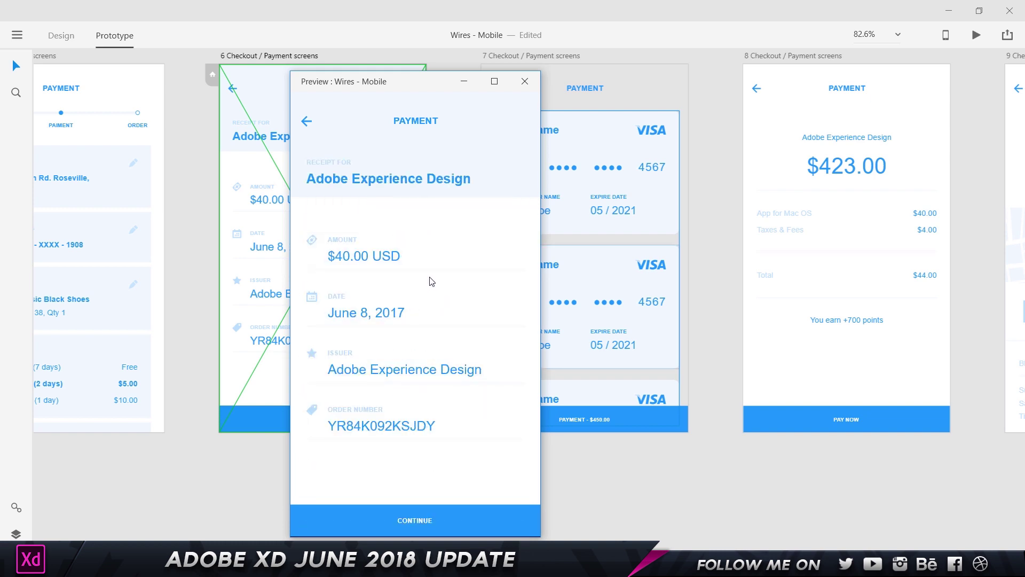
left_click(442, 517)
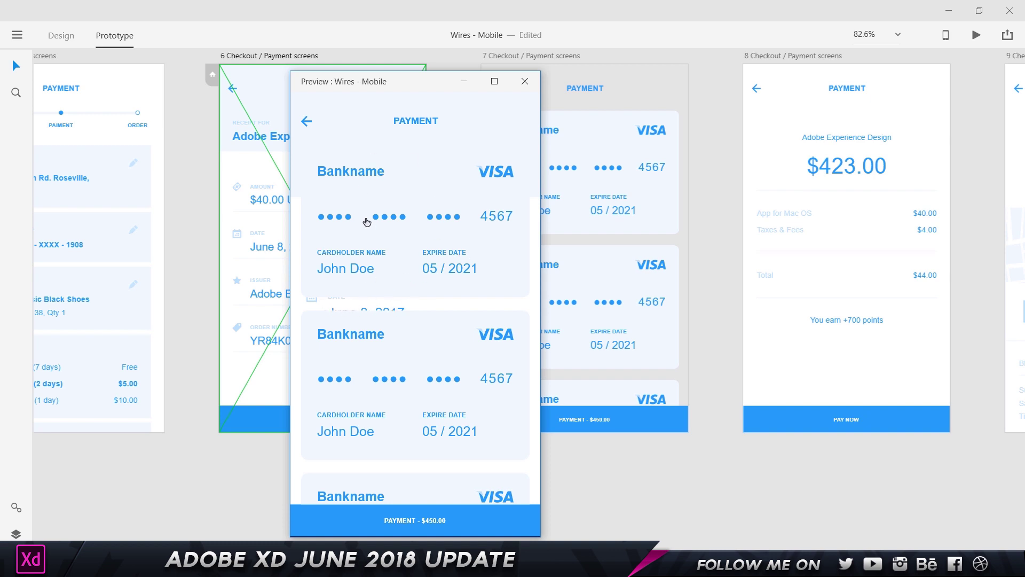
left_click(432, 516)
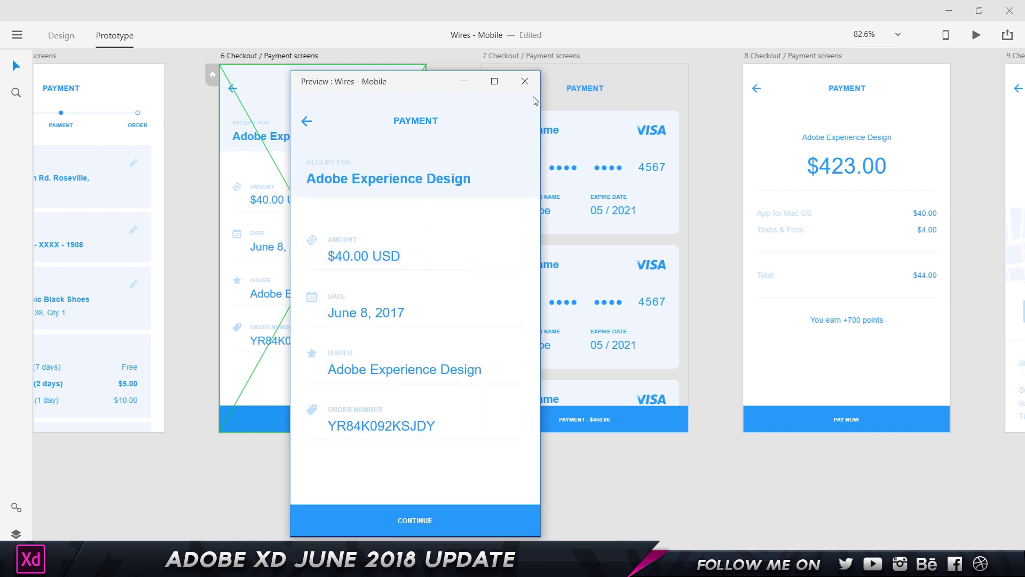
left_click(525, 81)
- Delete artboard 7's header bar and fill the artboard with white sampled from artboard 6
left_click(586, 90)
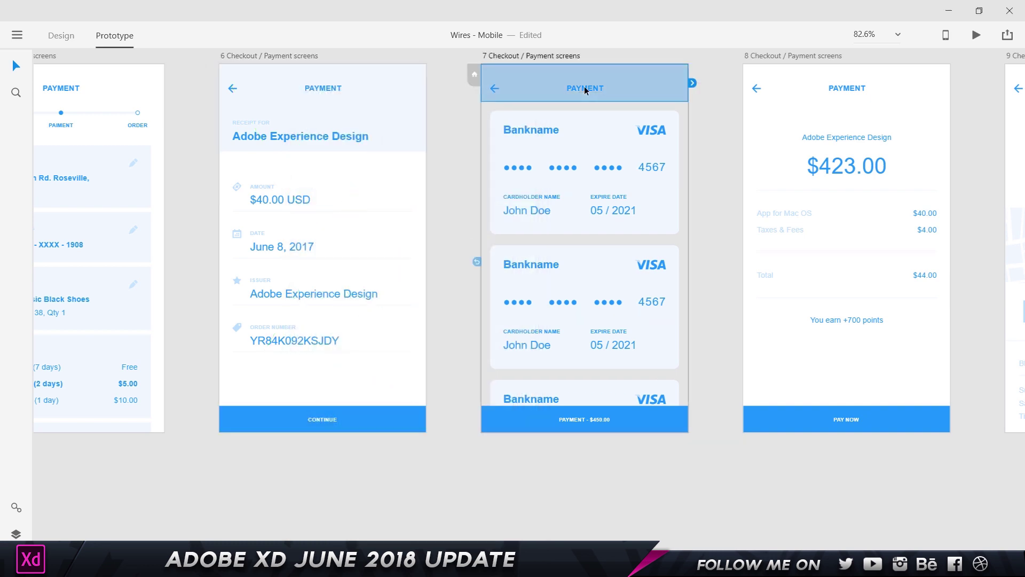
left_click(59, 35)
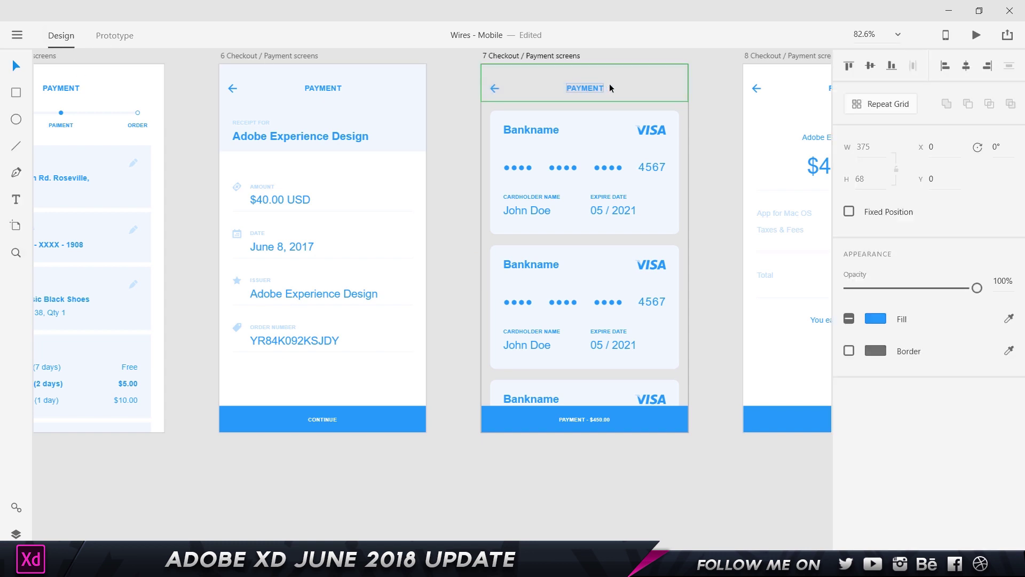
key("Delete")
left_click(553, 57)
left_click(1010, 334)
left_click(385, 378)
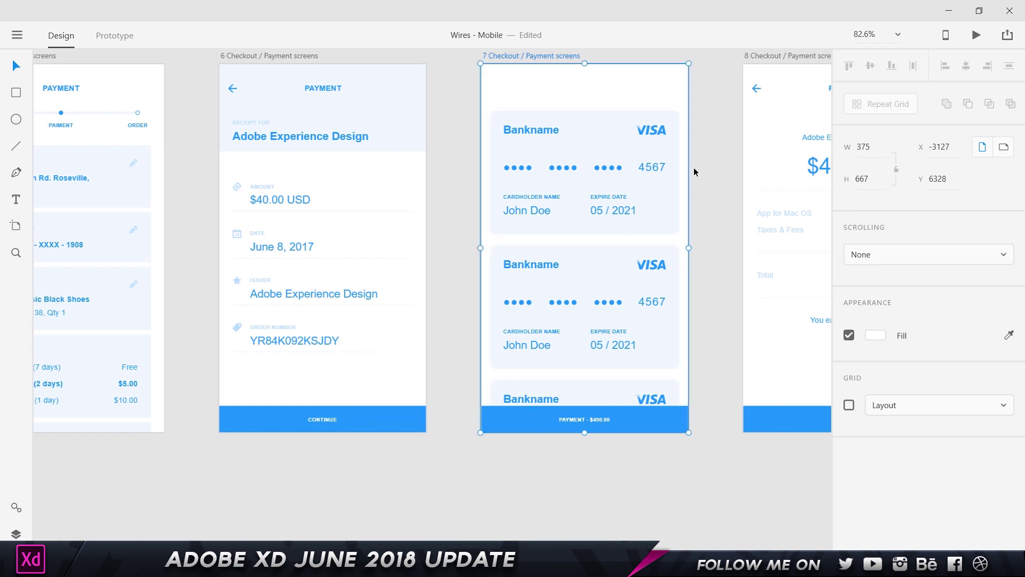
- Remove the PAYMENT - $450.00 bar, ungroup the card grid, and delete the third card
left_click(643, 420)
key("Delete")
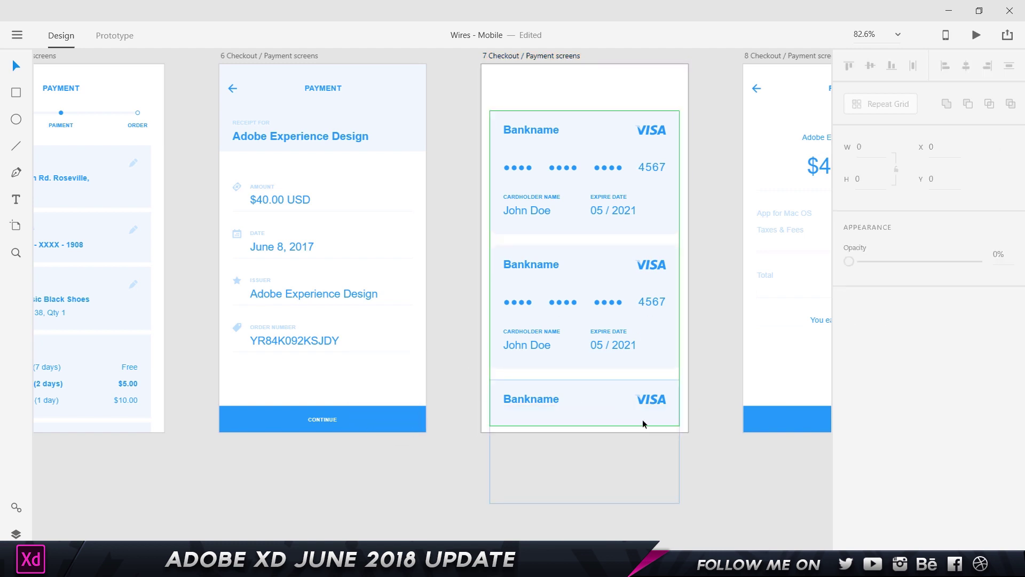
left_click(643, 424)
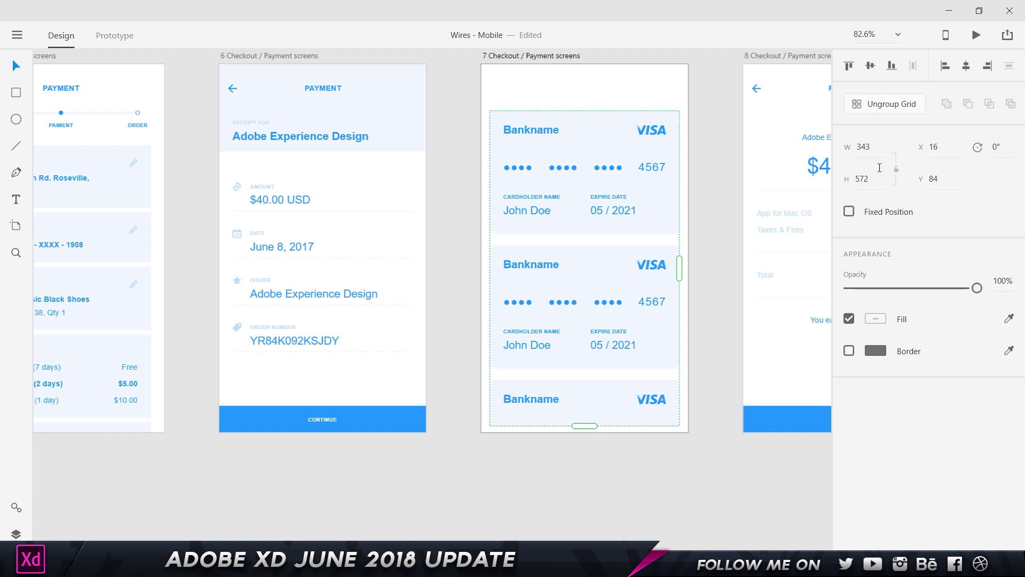
left_click(884, 106)
left_click(628, 416)
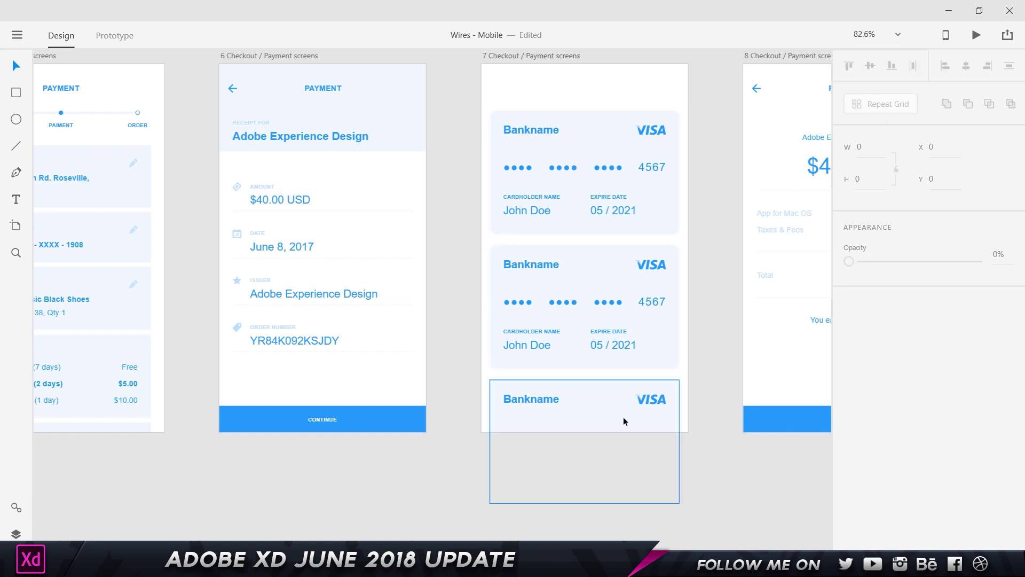
key("Delete")
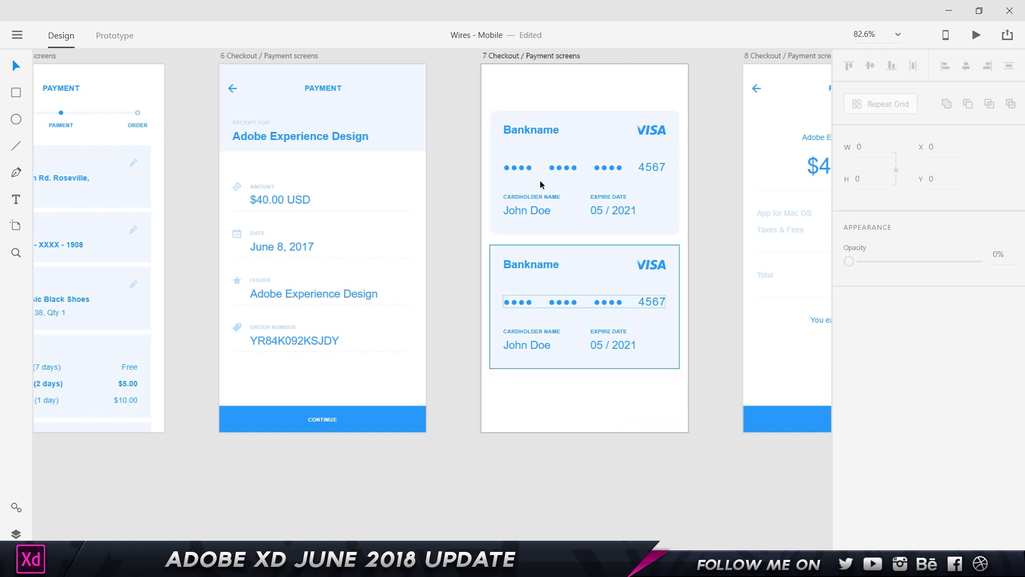
left_click_drag(545, 91, 586, 319)
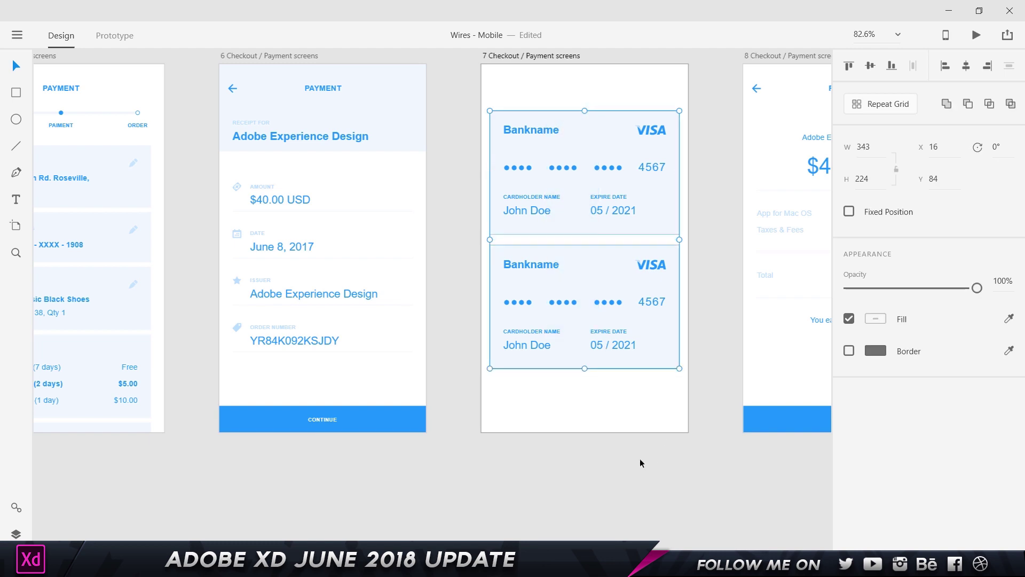
- Move the two cards to the top, shrink and centre them, and shorten artboard 7 to 426 px
left_click_drag(581, 190, 581, 149)
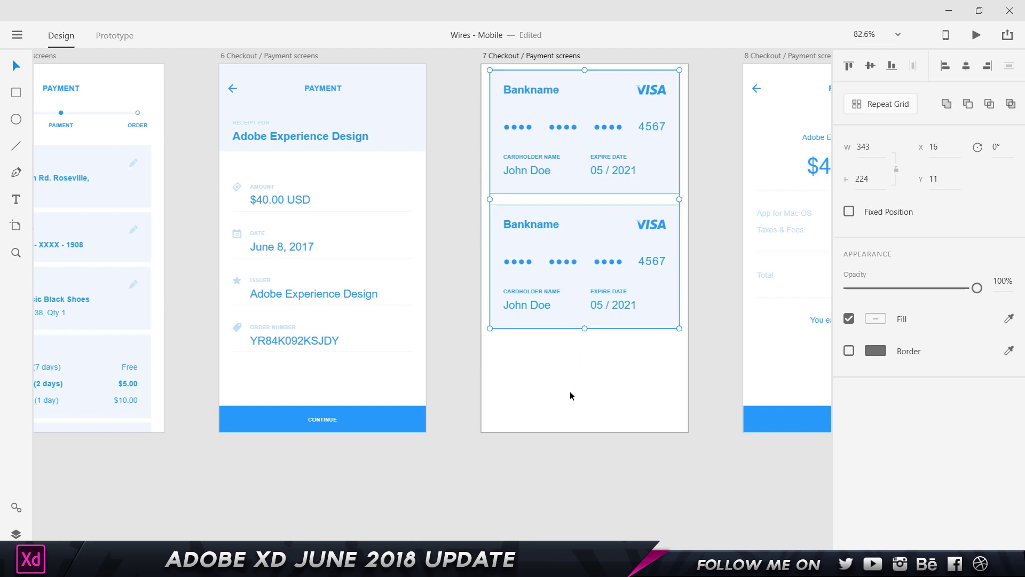
left_click_drag(678, 327, 652, 322)
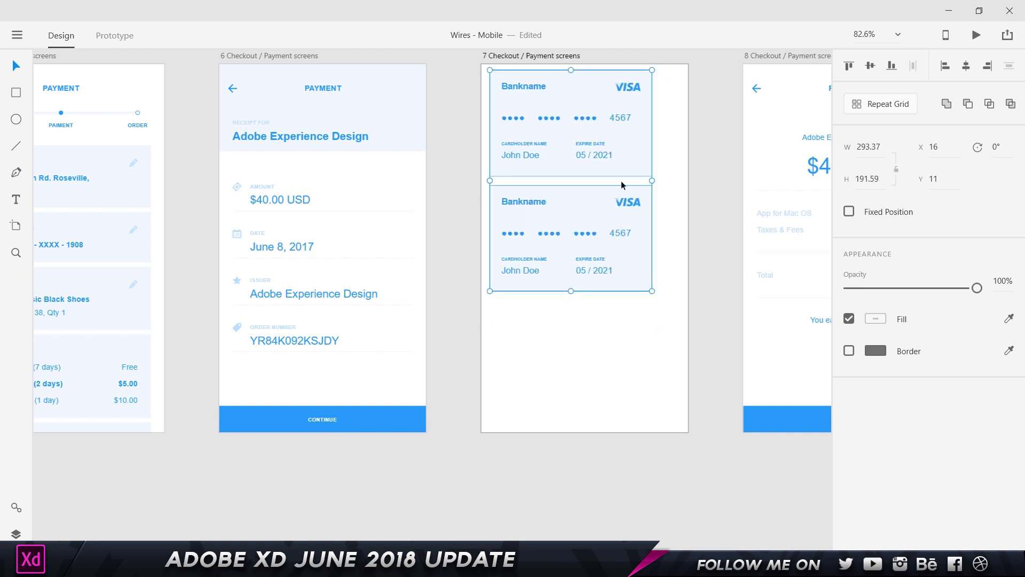
left_click_drag(618, 148, 631, 151)
left_click(511, 55)
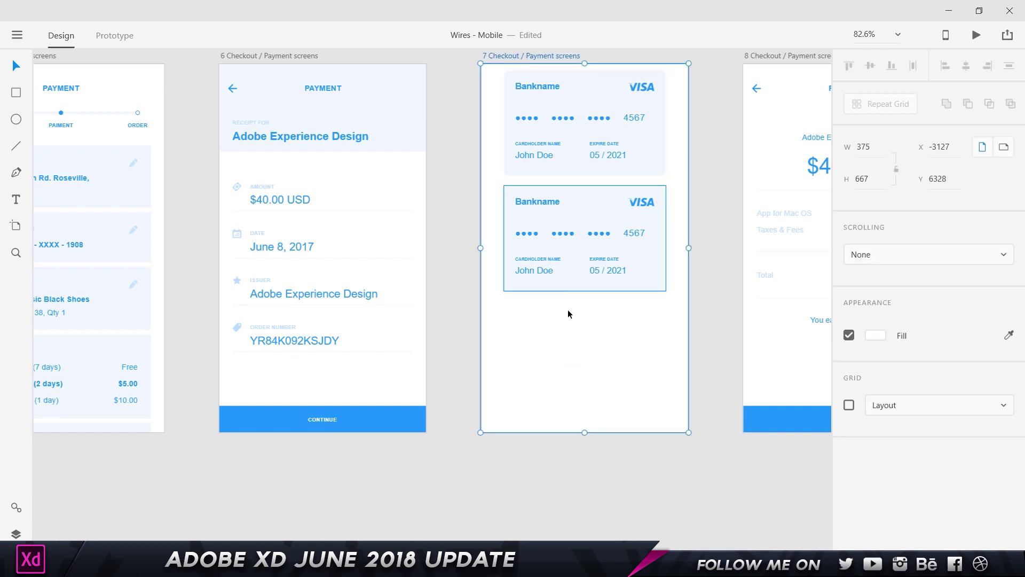
left_click_drag(585, 432, 581, 300)
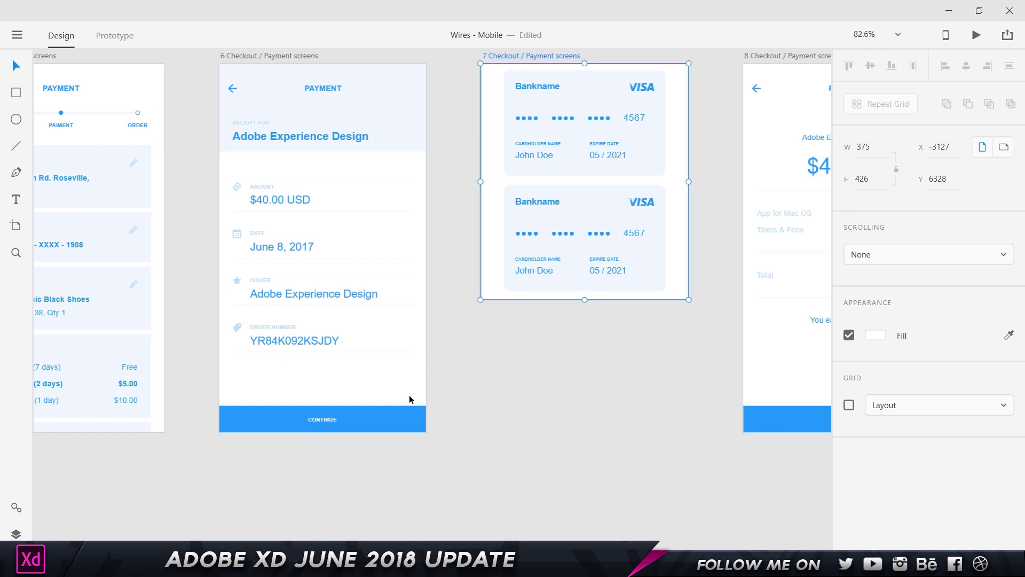
left_click(341, 417)
- In Prototype mode, drag the card overlay on artboard 6 down below the receipt header
left_click(124, 36)
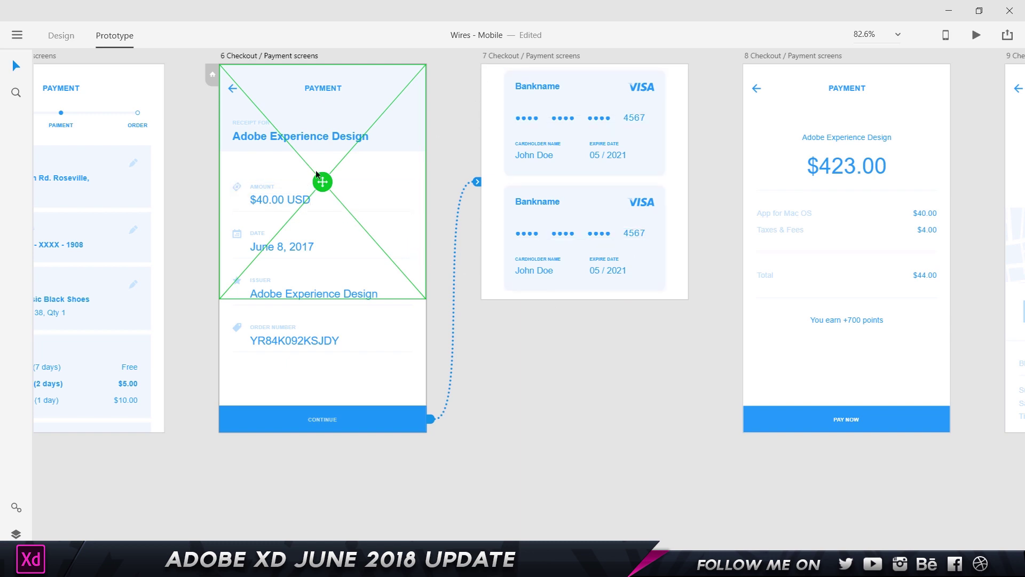
left_click_drag(322, 183, 331, 278)
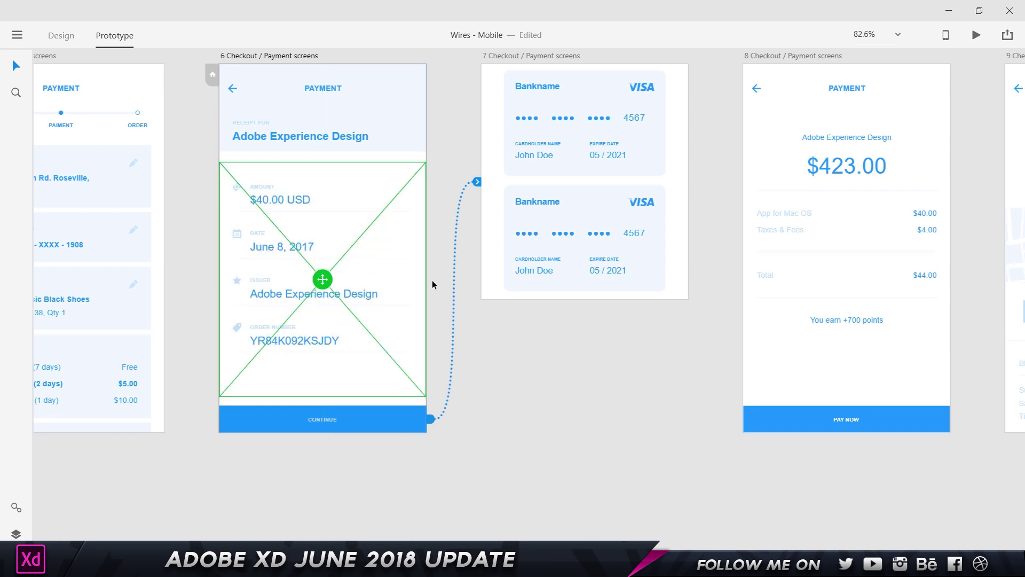
left_click(976, 35)
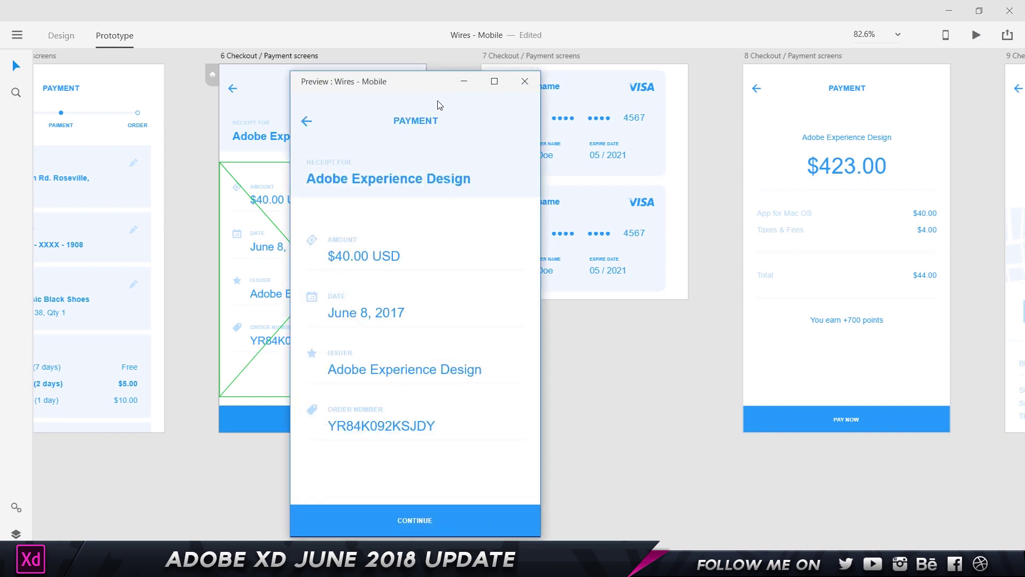
left_click(449, 465)
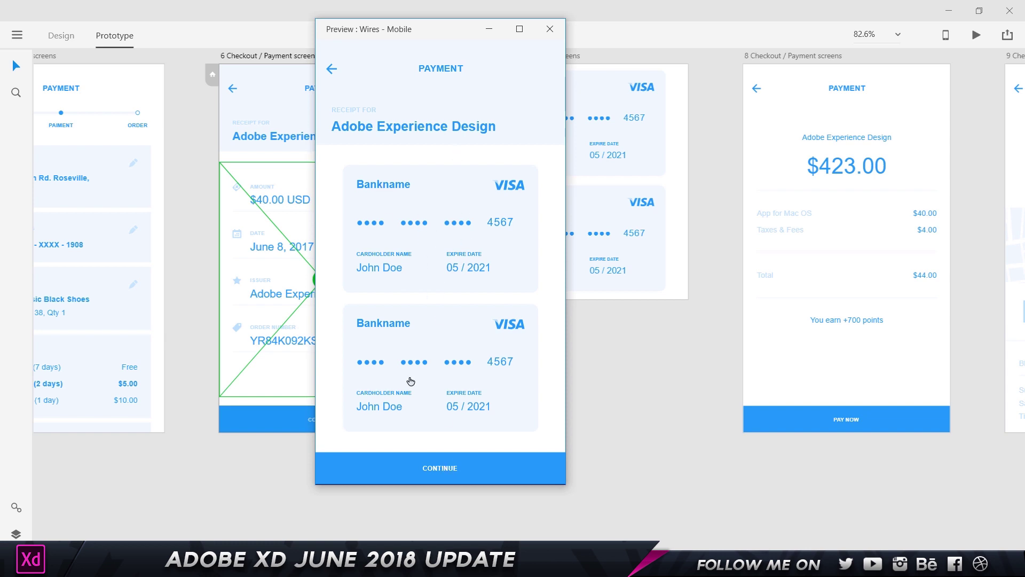
left_click(509, 89)
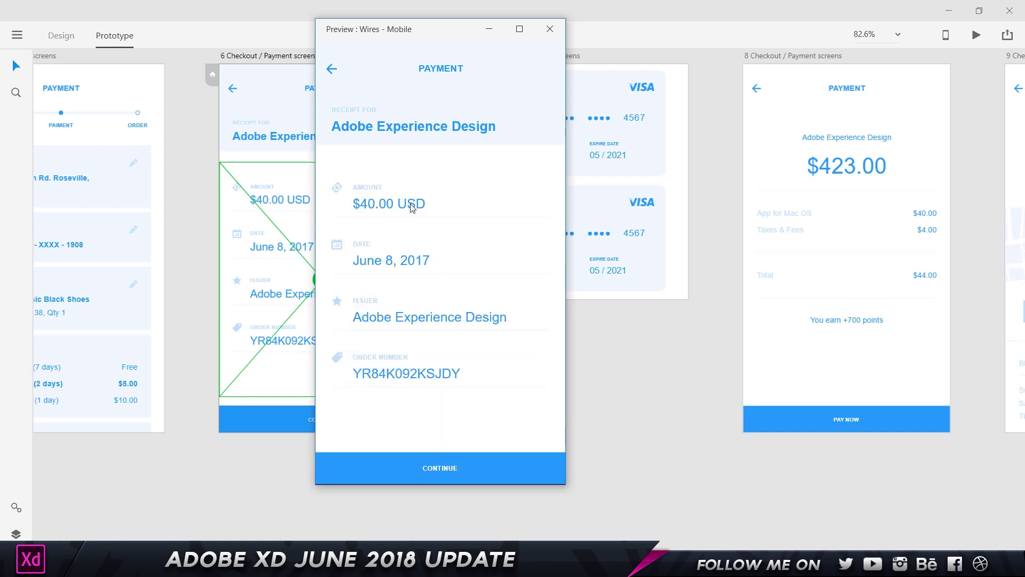
left_click(446, 467)
left_click(444, 464)
left_click(445, 481)
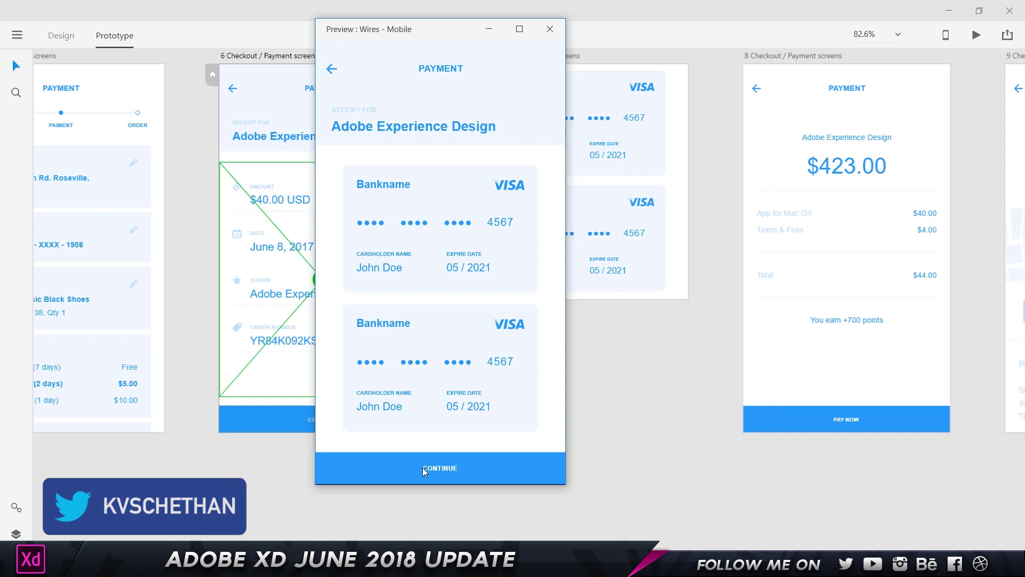
left_click(439, 267)
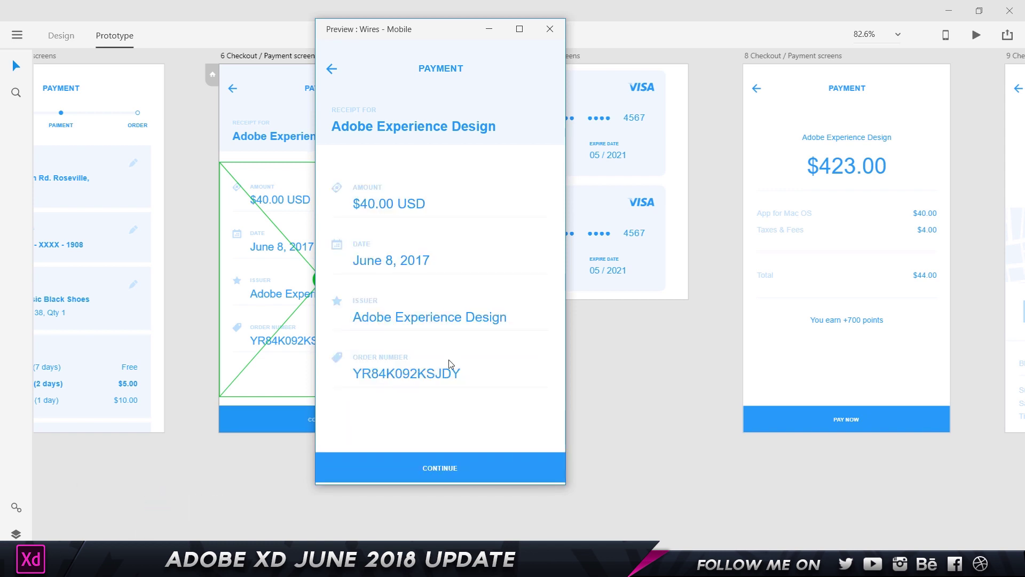
left_click(435, 475)
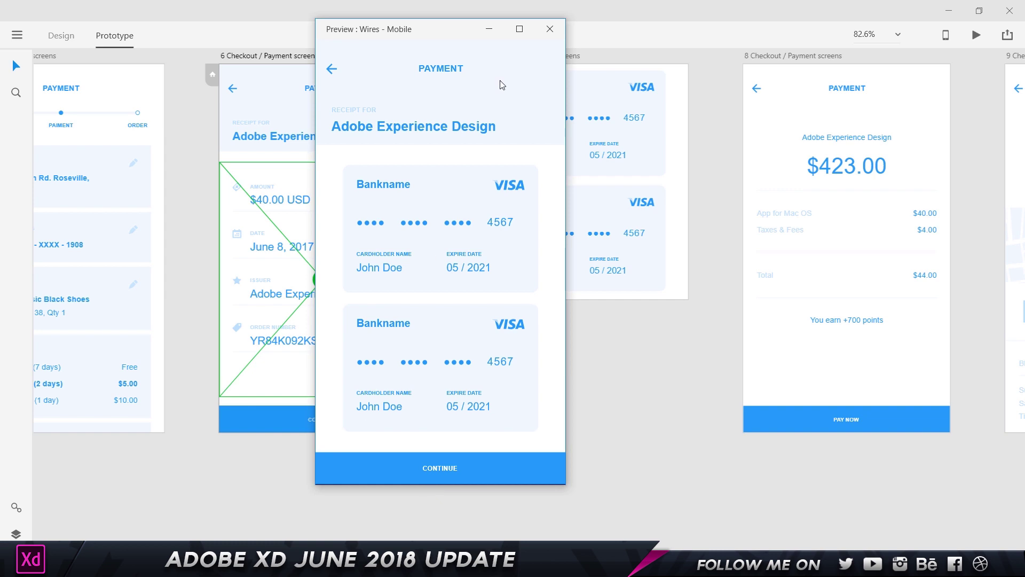
left_click(550, 29)
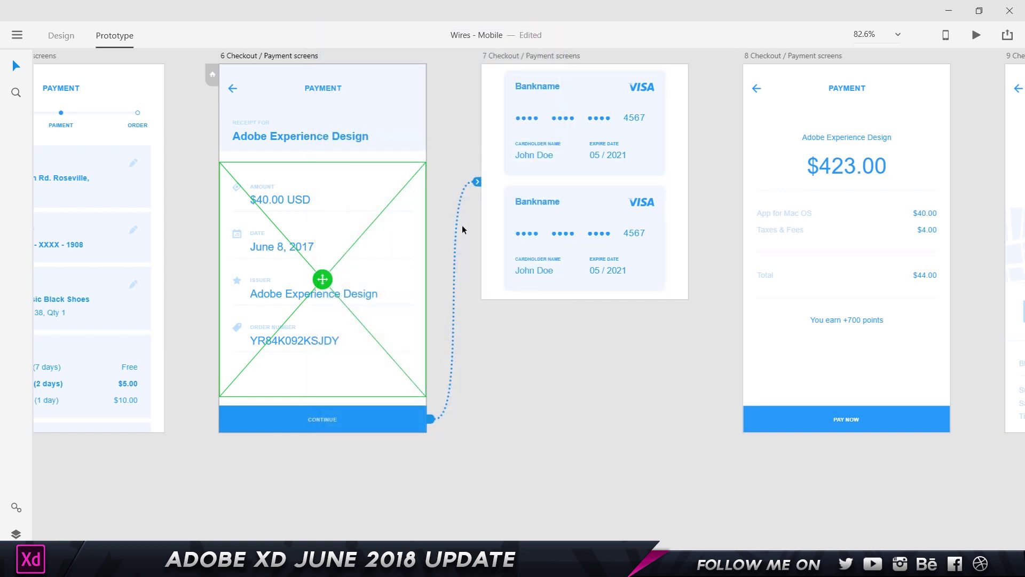
- Change the CONTINUE overlay transition to Slide Left
left_click(479, 182)
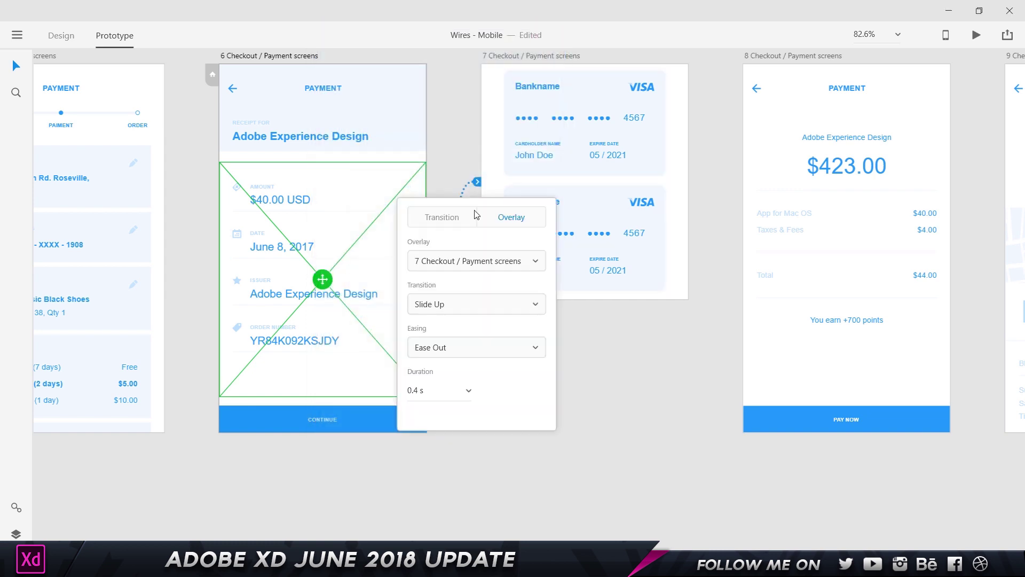
left_click(447, 306)
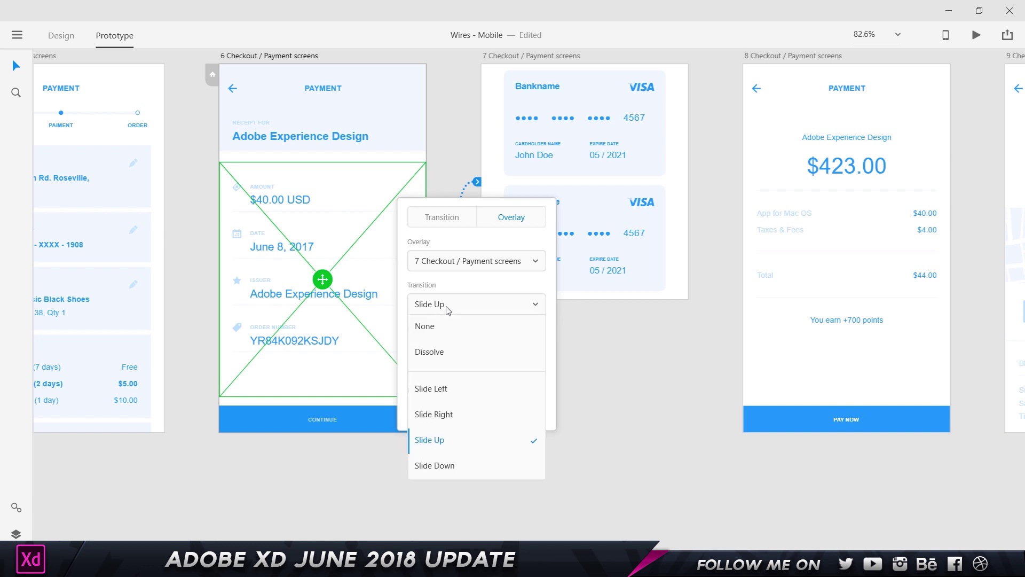
left_click(460, 396)
- Preview the prototype, test the card overlay from CONTINUE, then close the preview
left_click(974, 37)
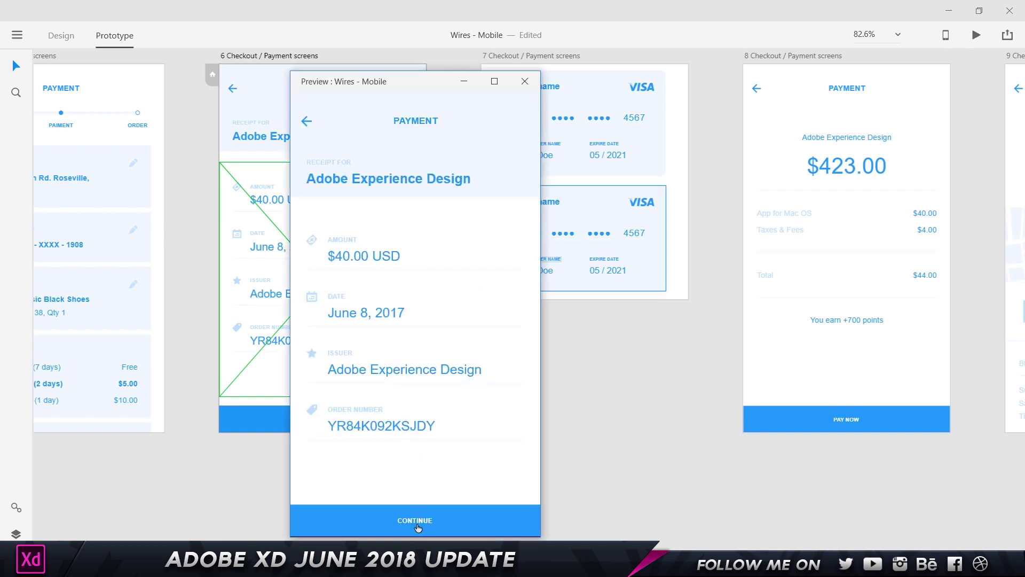
left_click(417, 525)
left_click(416, 524)
left_click(524, 83)
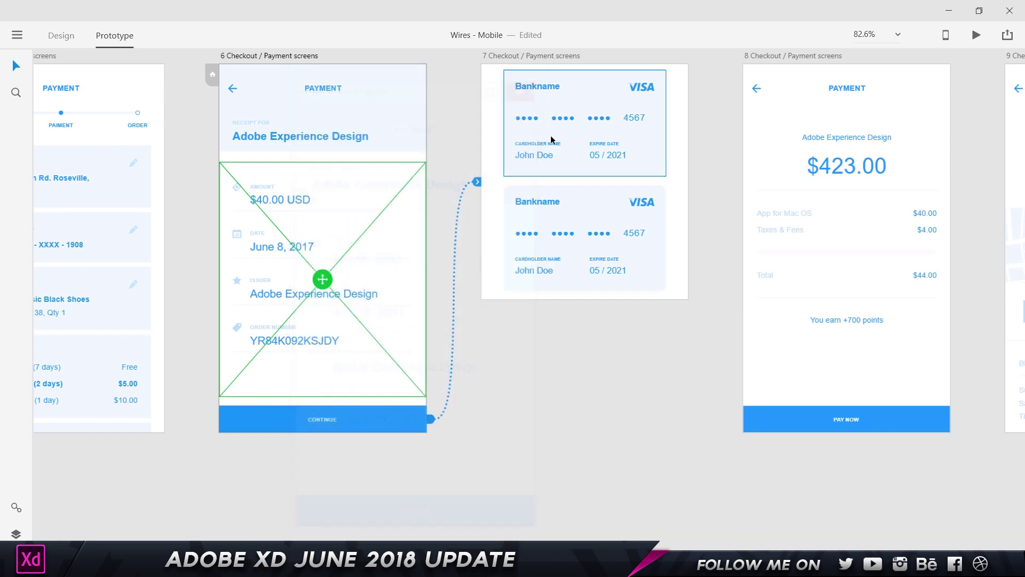
left_click(592, 137)
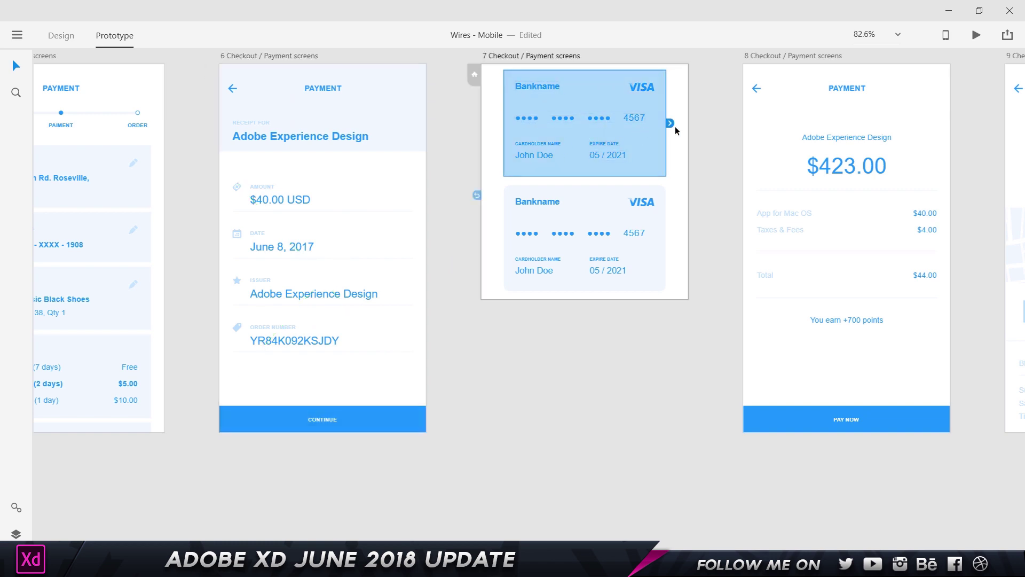
- Link the first card on artboard 7 to 8 Checkout / Payment with a Slide Up transition
left_click_drag(671, 125, 858, 222)
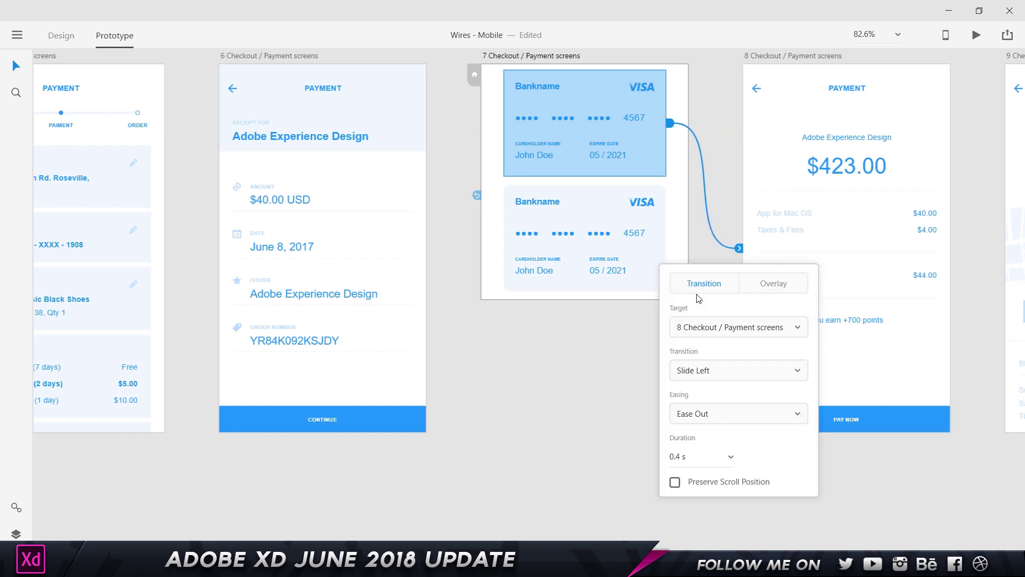
left_click(778, 284)
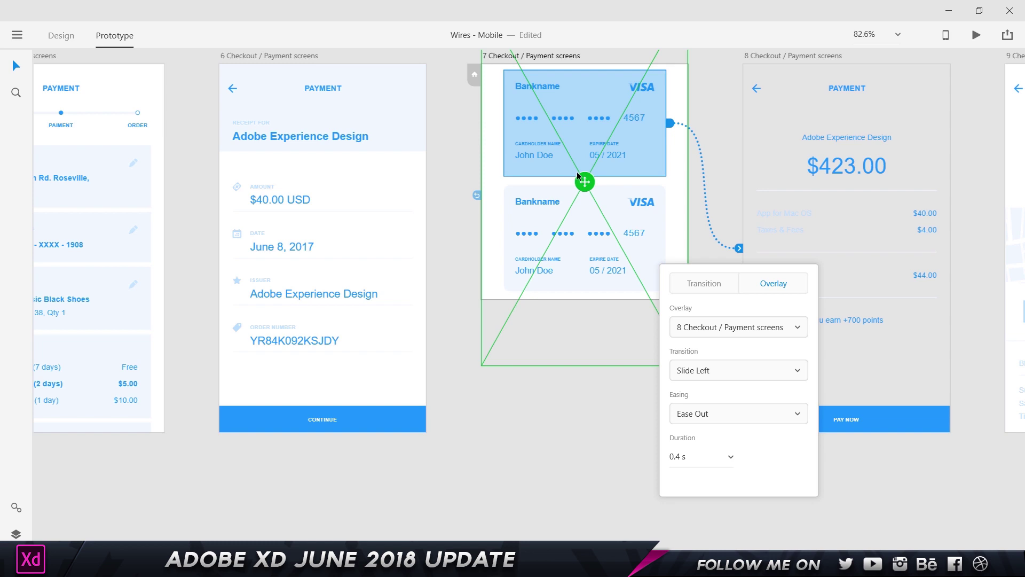
left_click(704, 283)
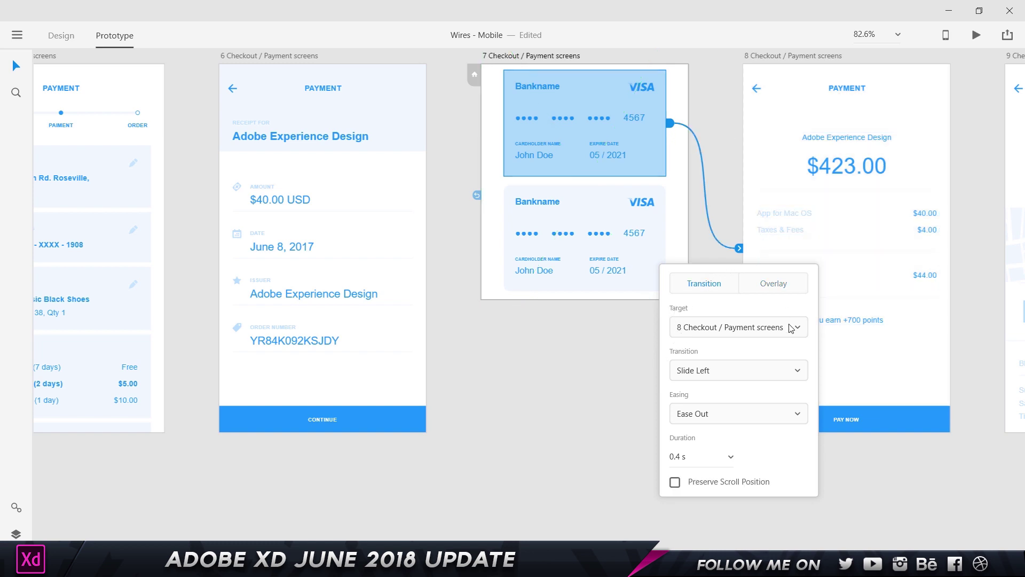
left_click(730, 373)
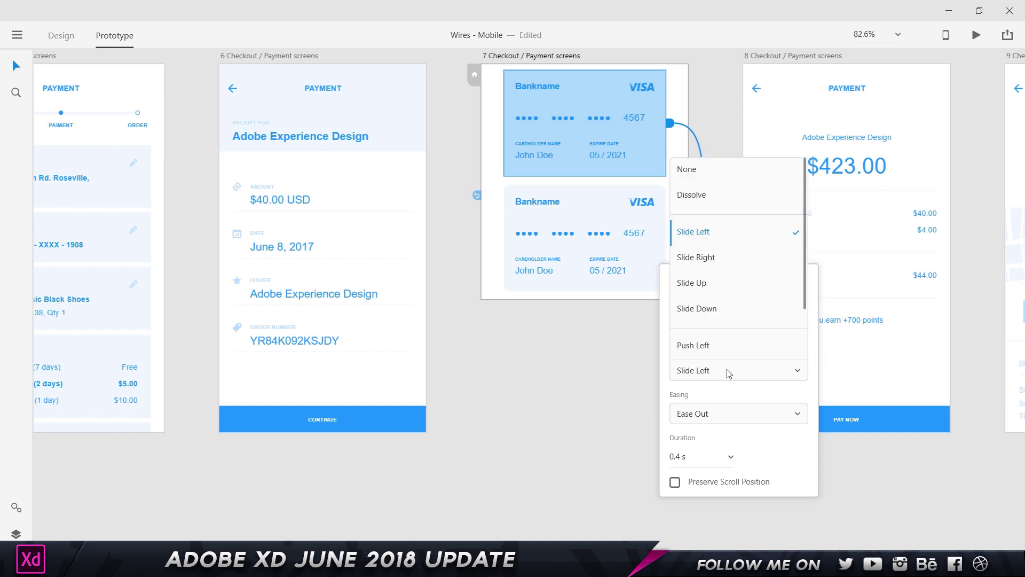
left_click(711, 280)
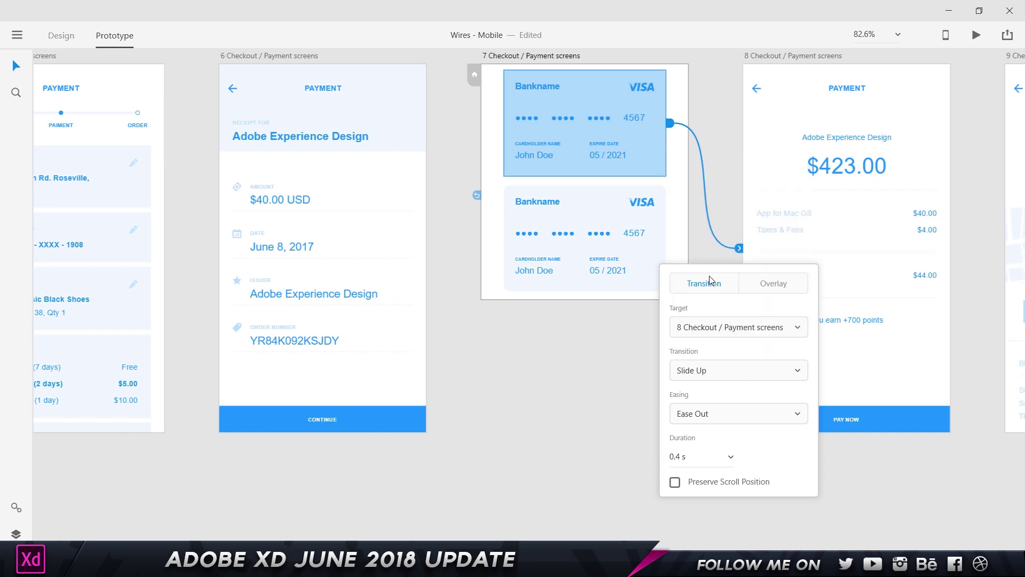
left_click(449, 378)
left_click(260, 82)
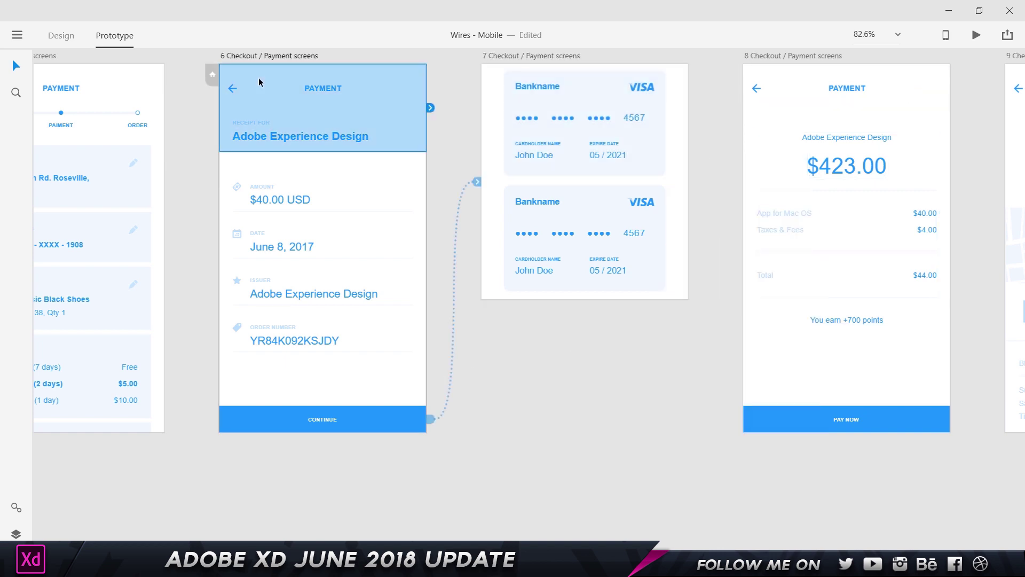
- Preview the prototype: tap CONTINUE, dismiss and replay the card overlay, then tap a card
left_click(976, 35)
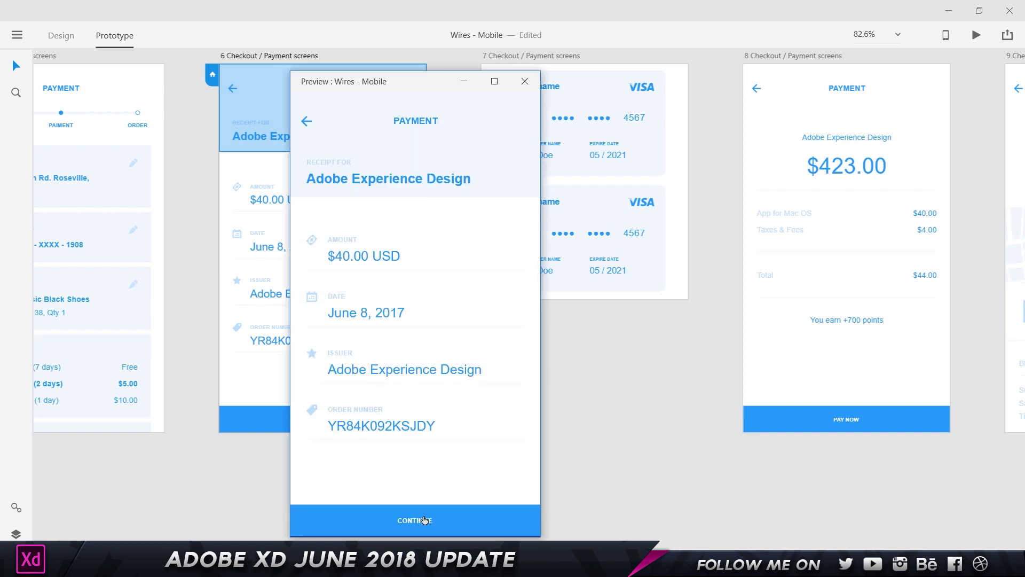
left_click(424, 520)
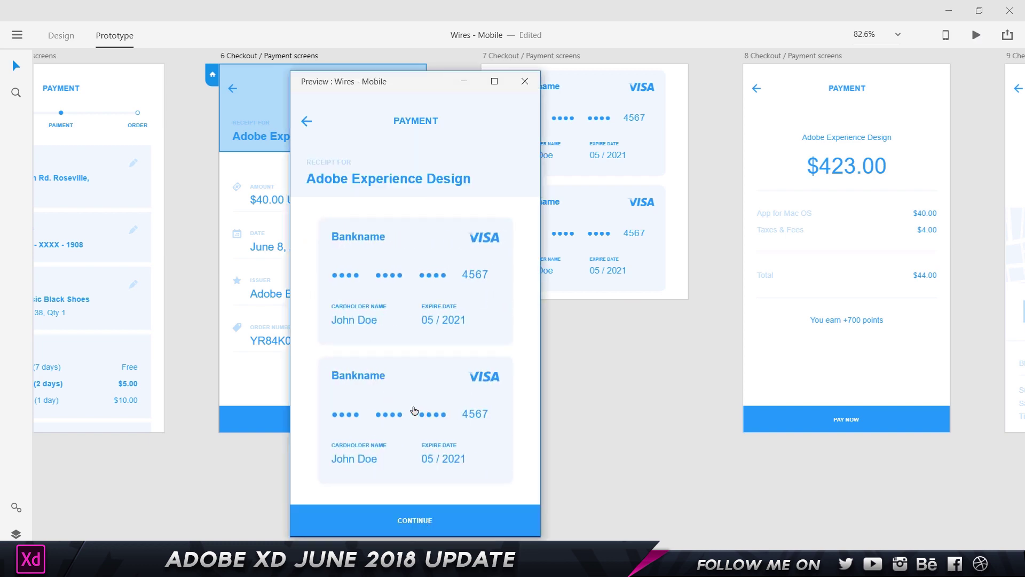
left_click(424, 413)
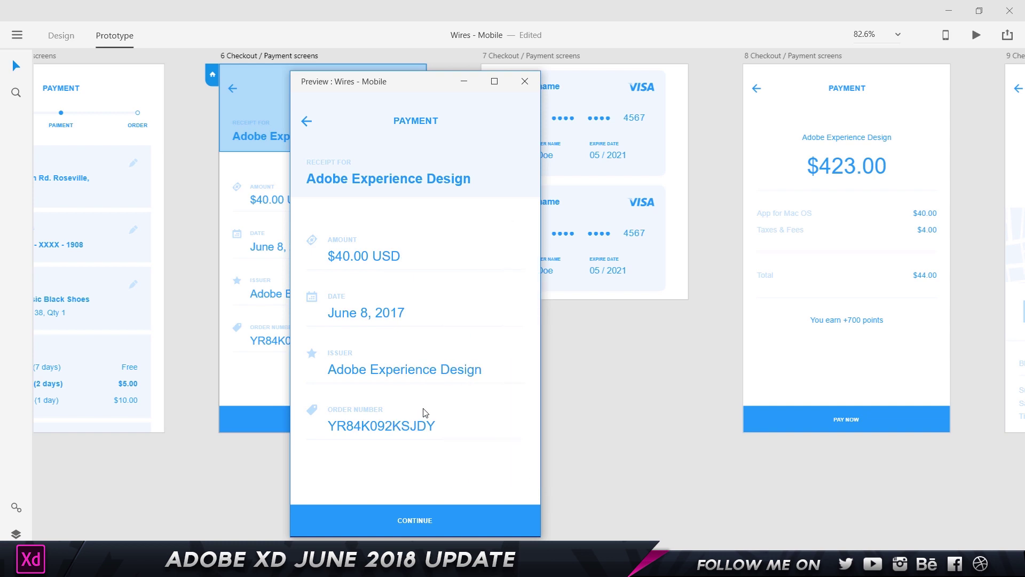
left_click(423, 522)
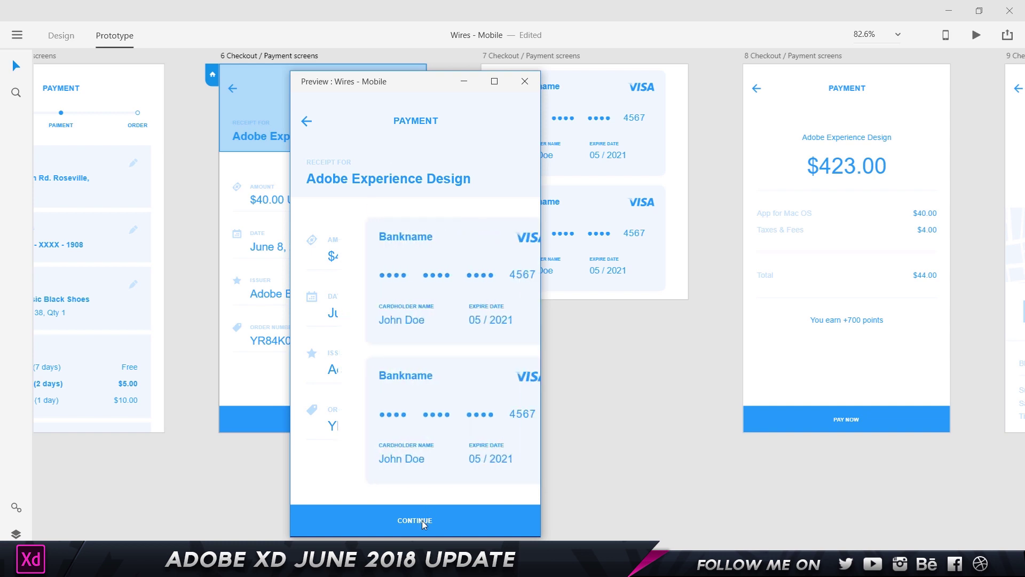
left_click(396, 270)
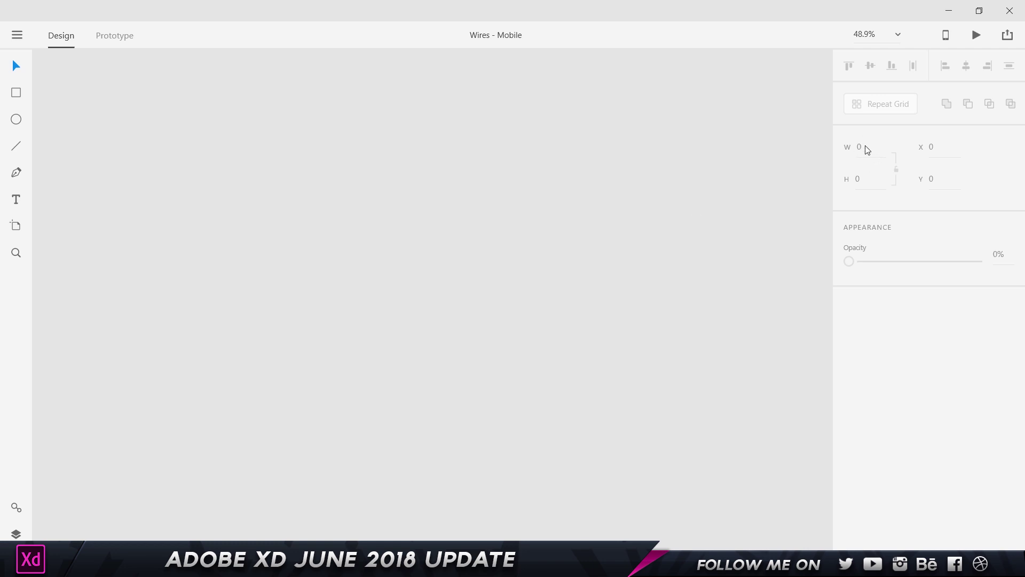
left_click(26, 96)
- Draw a rectangle and double its width to 920 by appending *2
left_click_drag(268, 214, 391, 247)
left_click(864, 151)
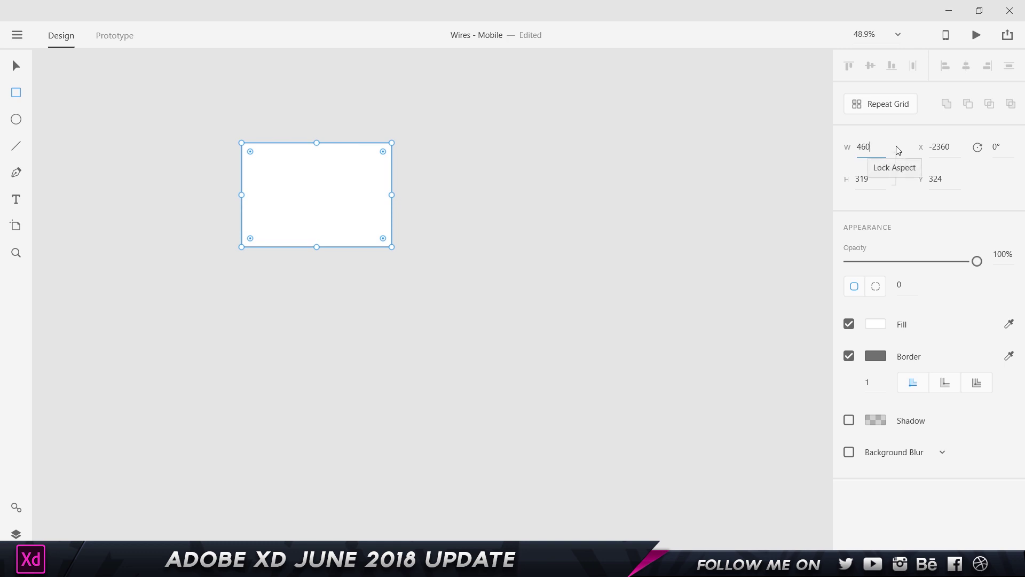
type("*2")
key("Return")
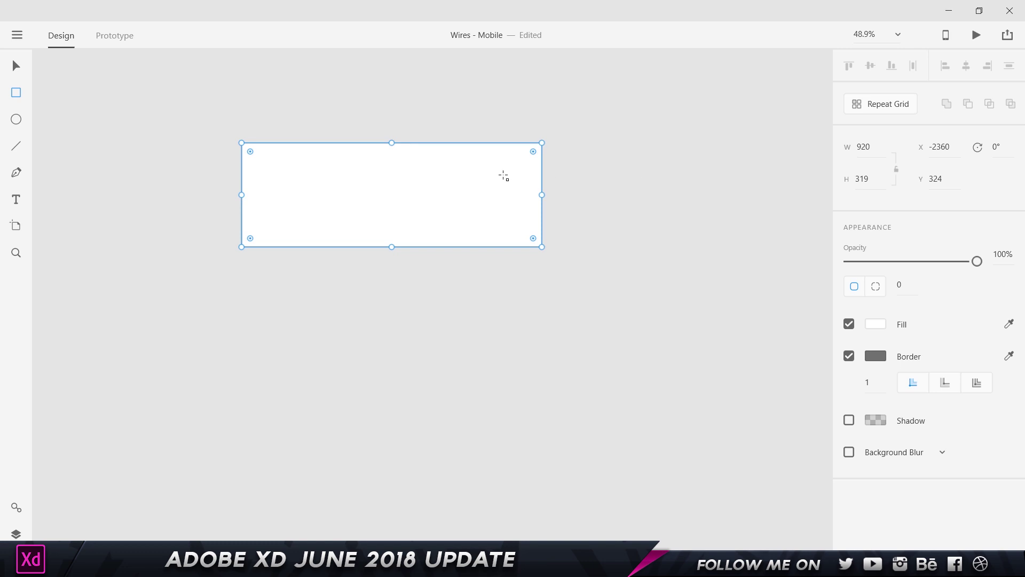
- Reduce the rectangle's width to 890 by appending the expression -(10+20)
left_click(868, 146)
key("End")
type("-(10+20)")
key("Left")
key("Left")
key("Left")
key("Left")
key("Left")
key("Right")
key("Right")
key("Right")
key("Right")
key("Right")
key("Return")
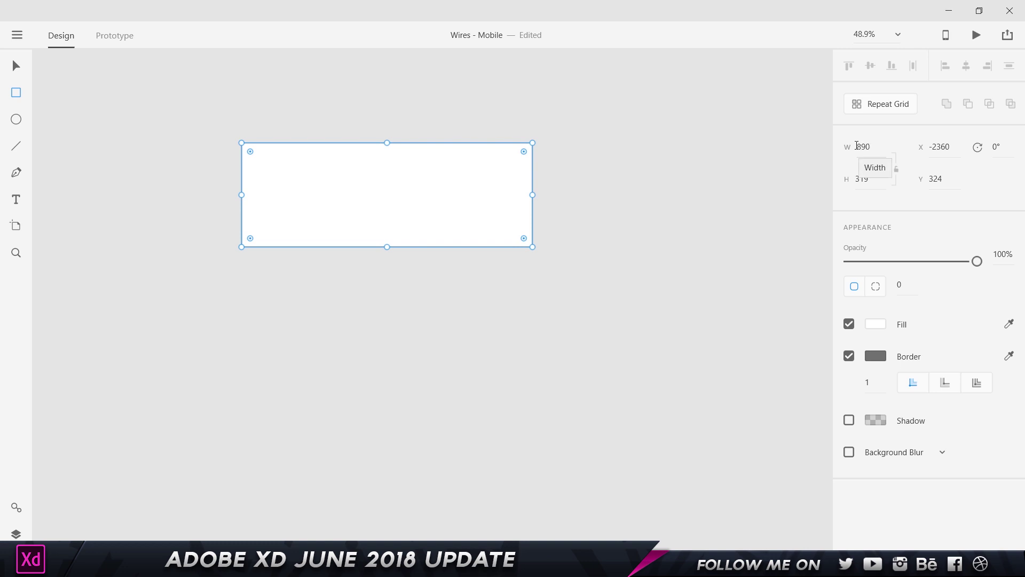
left_click(868, 147)
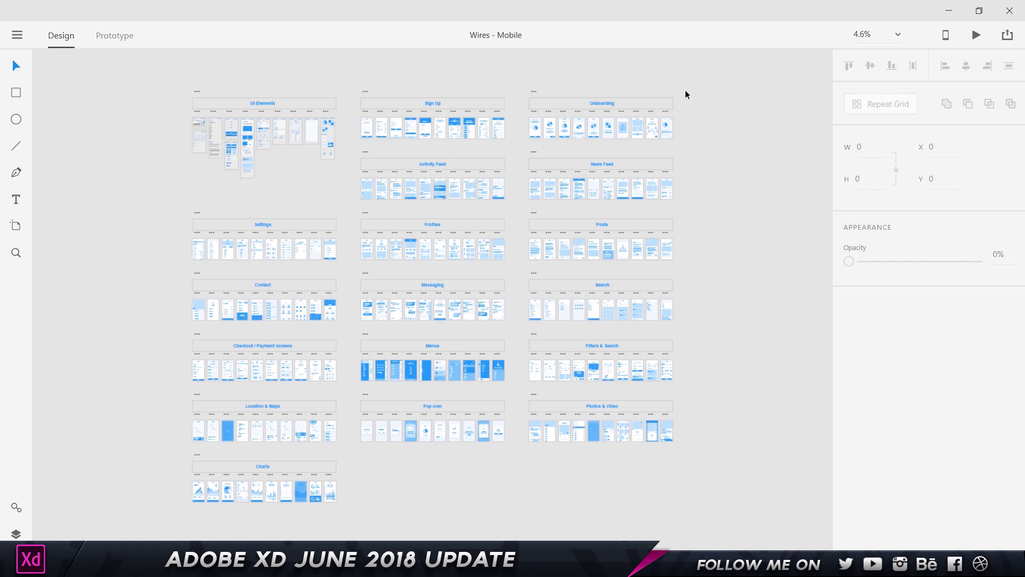
- Publish the Wires - Mobile prototype as a new private link
left_click(1008, 36)
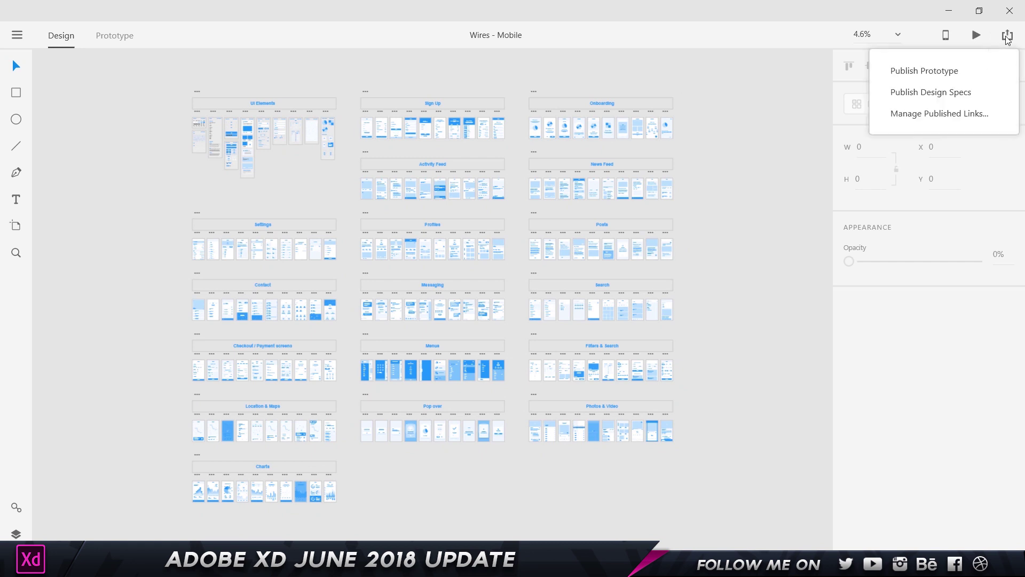
left_click(920, 71)
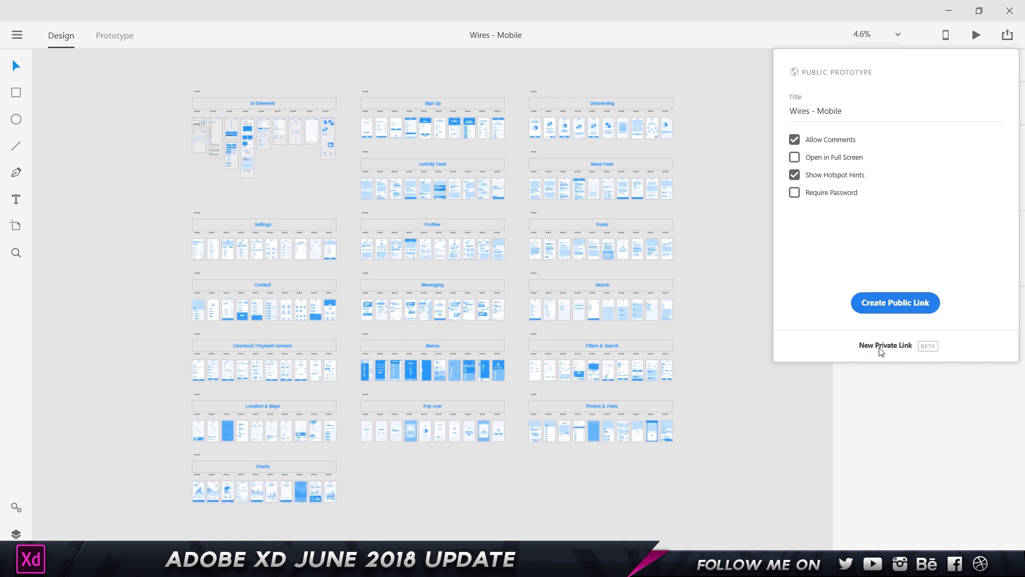
left_click(881, 347)
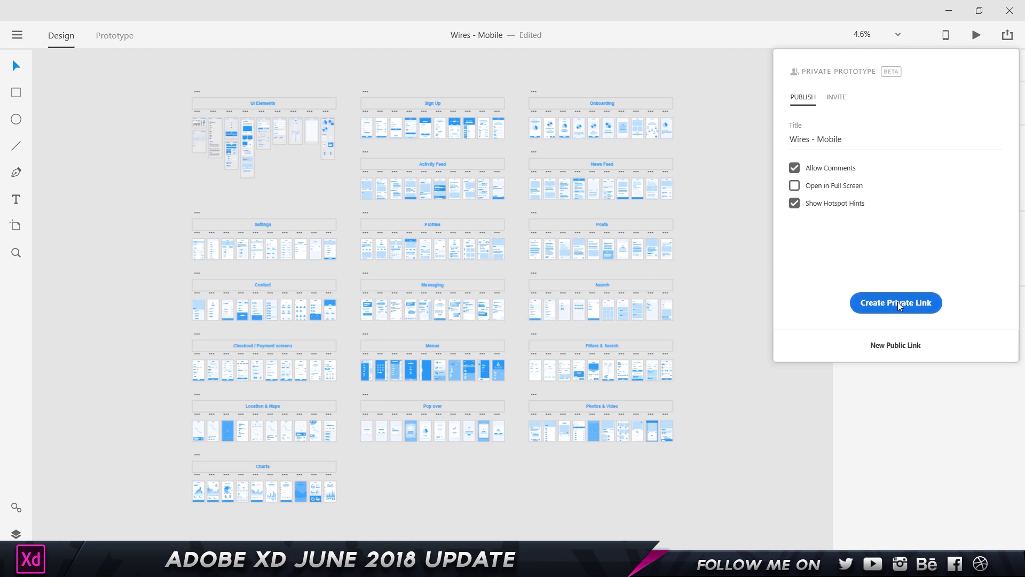
left_click(899, 305)
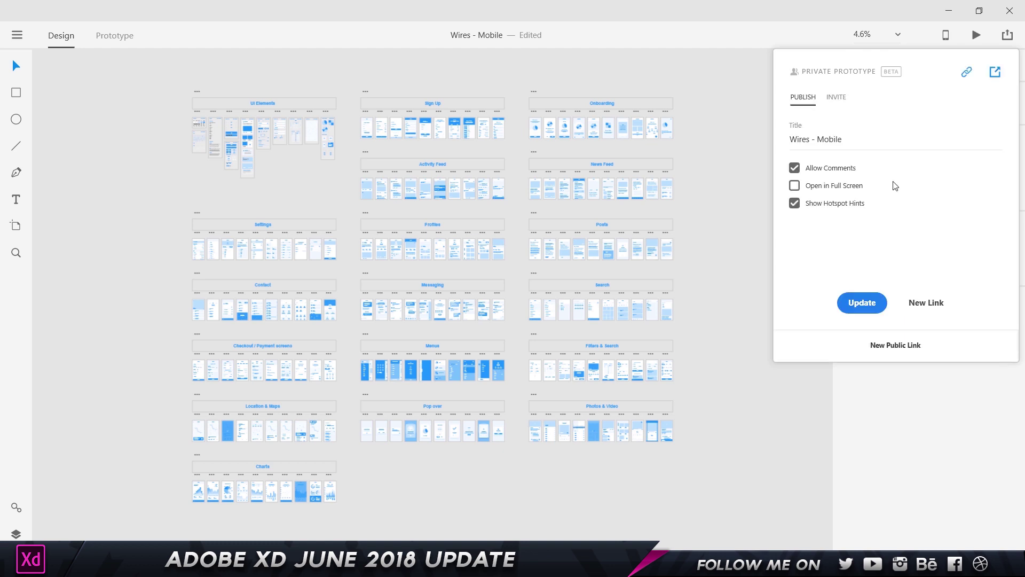
left_click(931, 143)
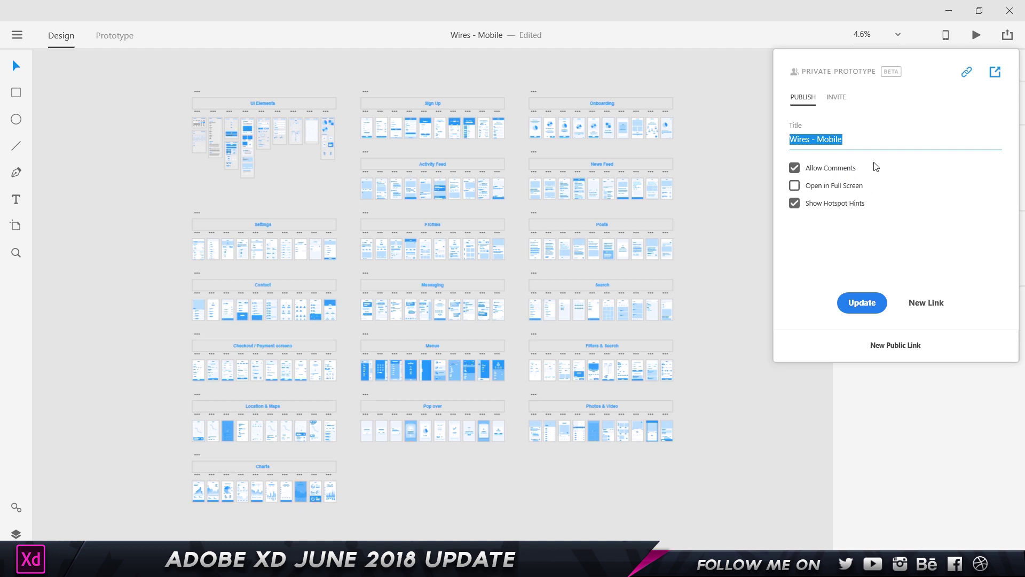
- Invite a collaborator to the prototype by entering their e-mail address
left_click(837, 98)
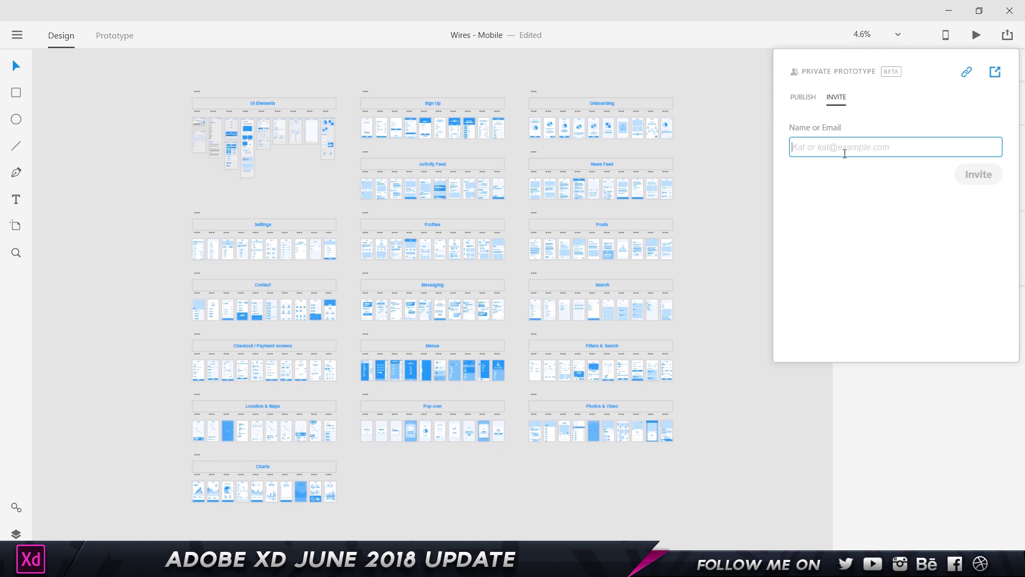
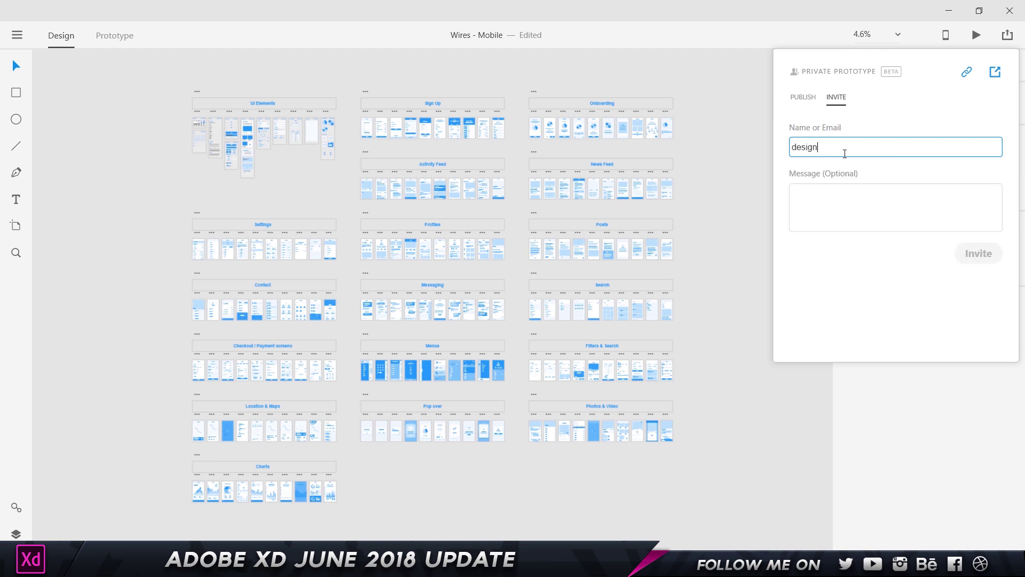
left_click(896, 196)
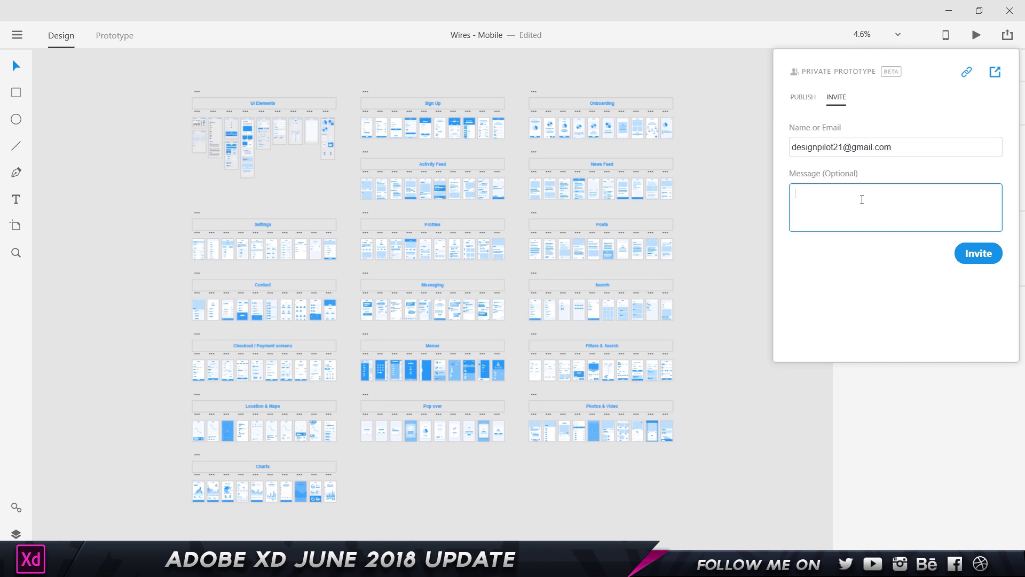
left_click(985, 257)
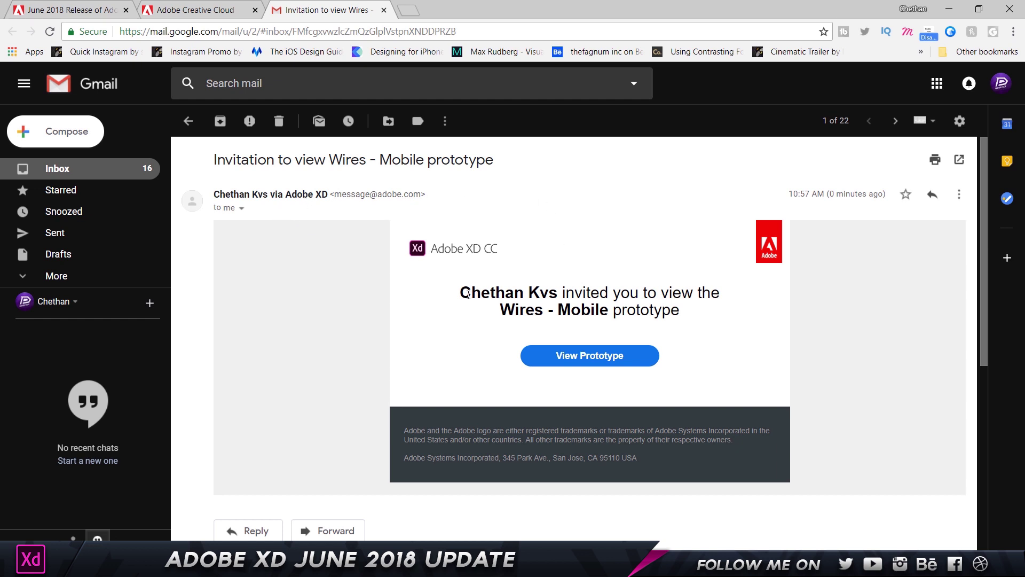
- Highlight, then clear, the Adobe XD invitation e-mail's heading text in Gmail
left_click_drag(488, 299, 767, 310)
left_click(767, 309)
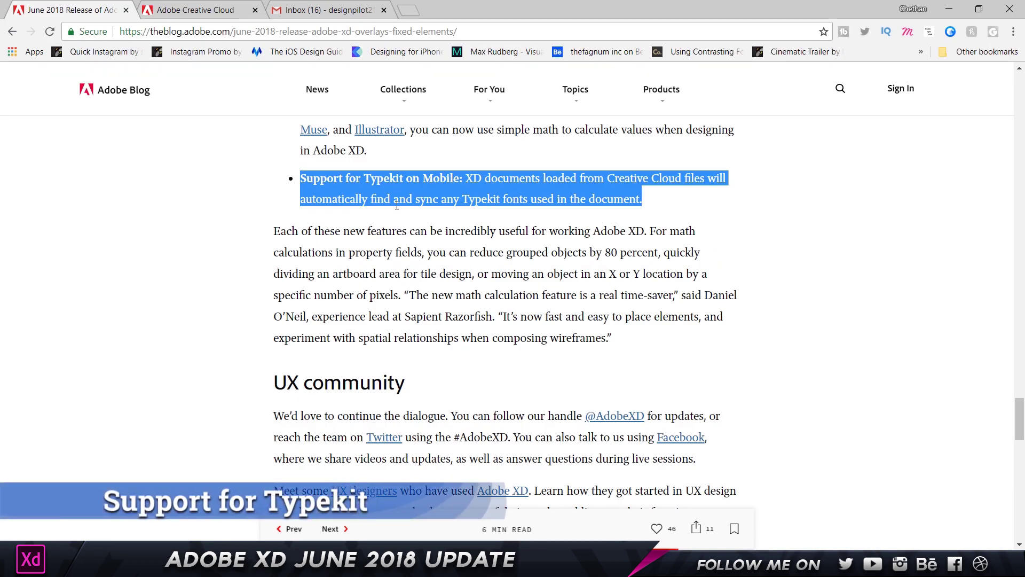
left_click_drag(460, 179, 309, 179)
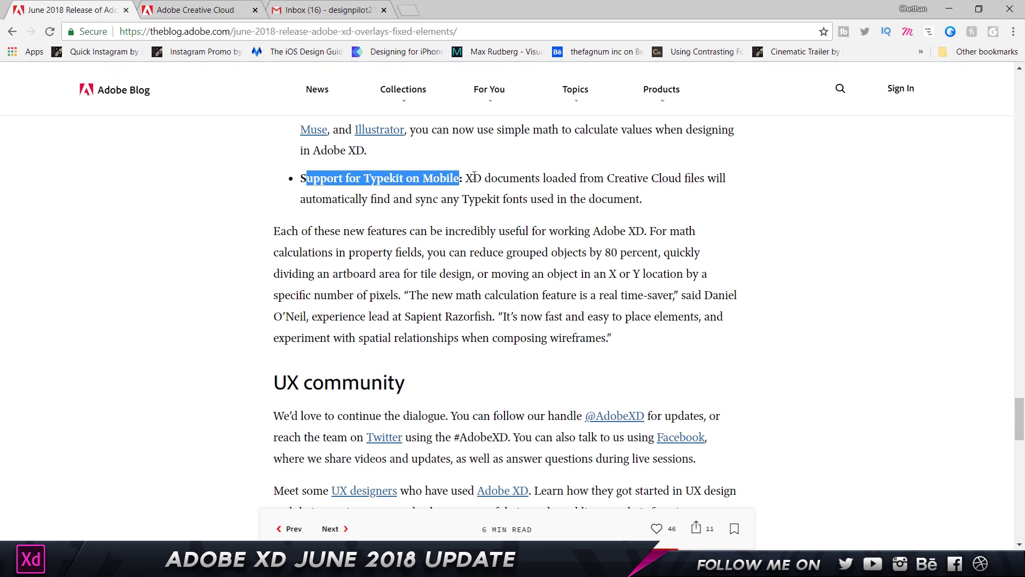
left_click_drag(670, 209, 433, 179)
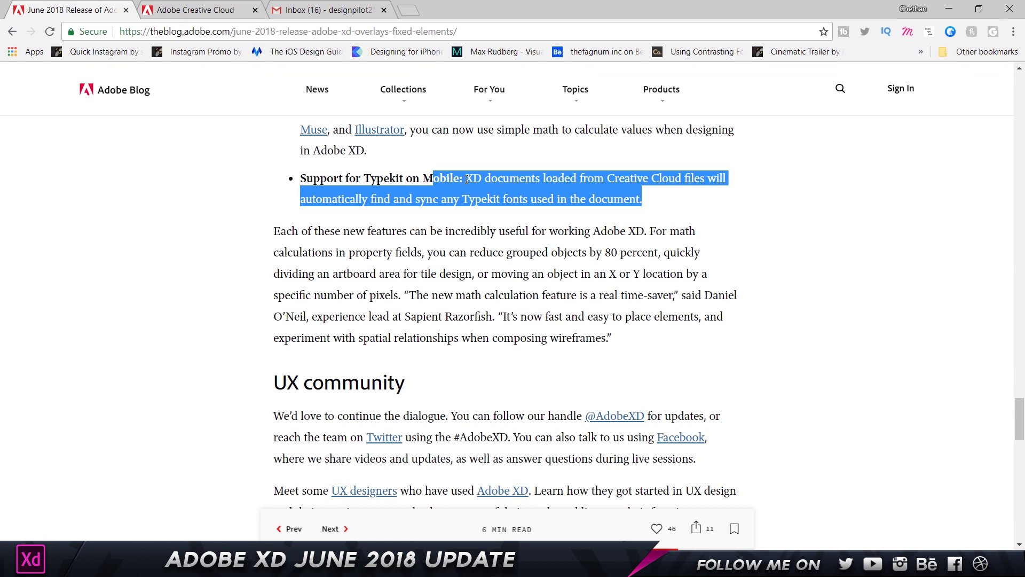
left_click(468, 179)
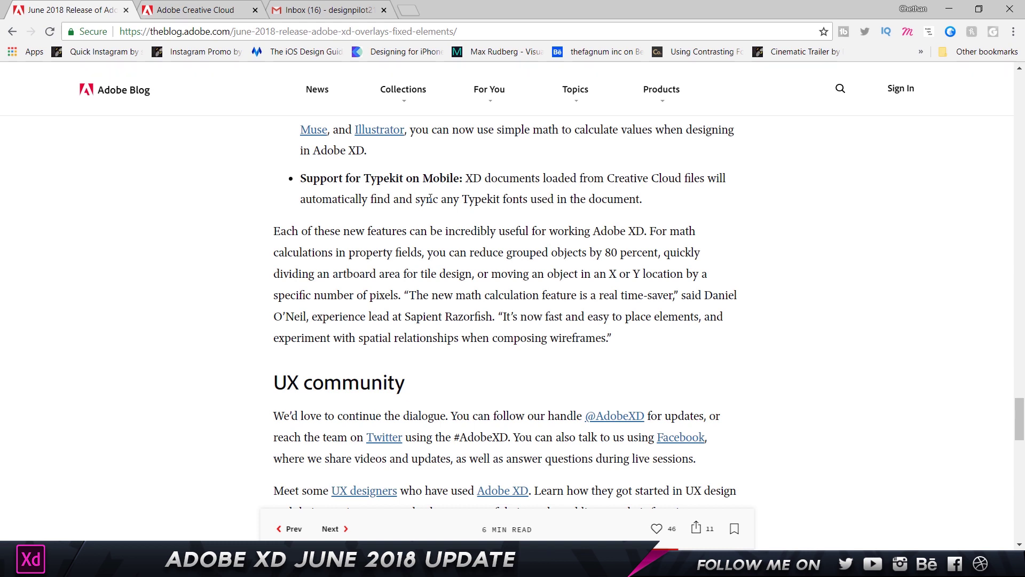
left_click_drag(301, 179, 474, 178)
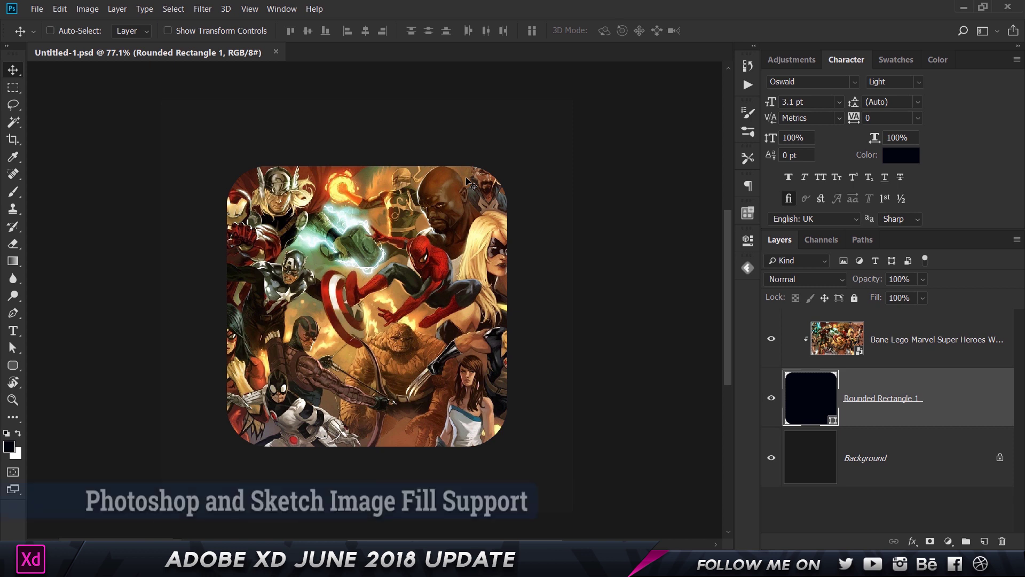
double_click(908, 467)
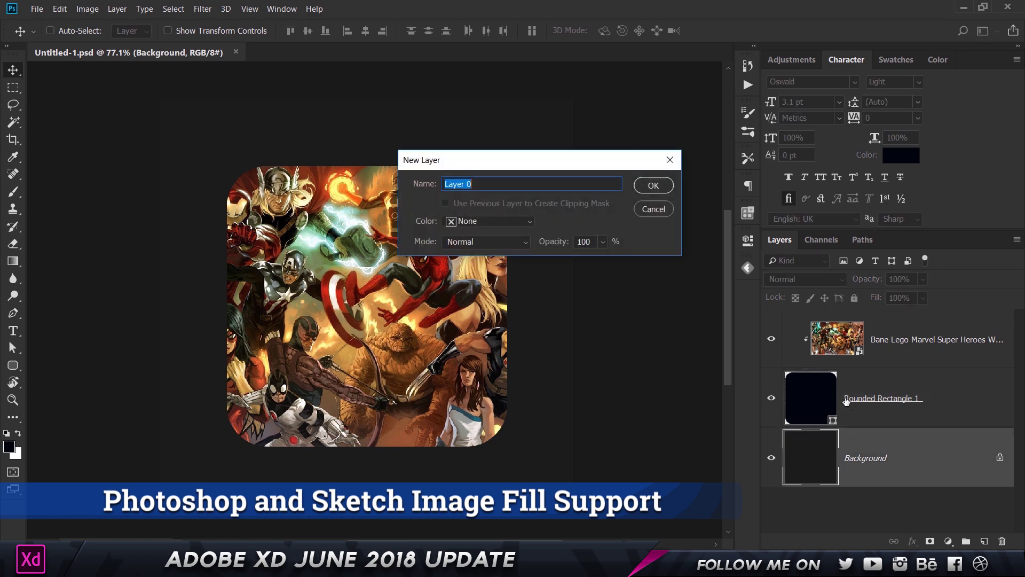
- Hide the Bane Lego Marvel layer and nudge Rounded Rectangle 1 back to centre
key("Escape")
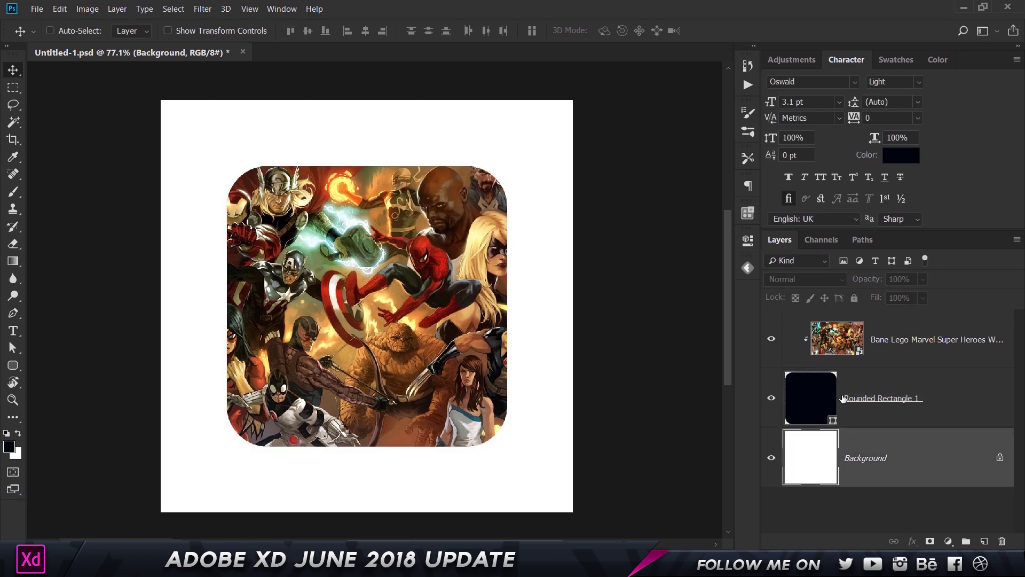
left_click(779, 341)
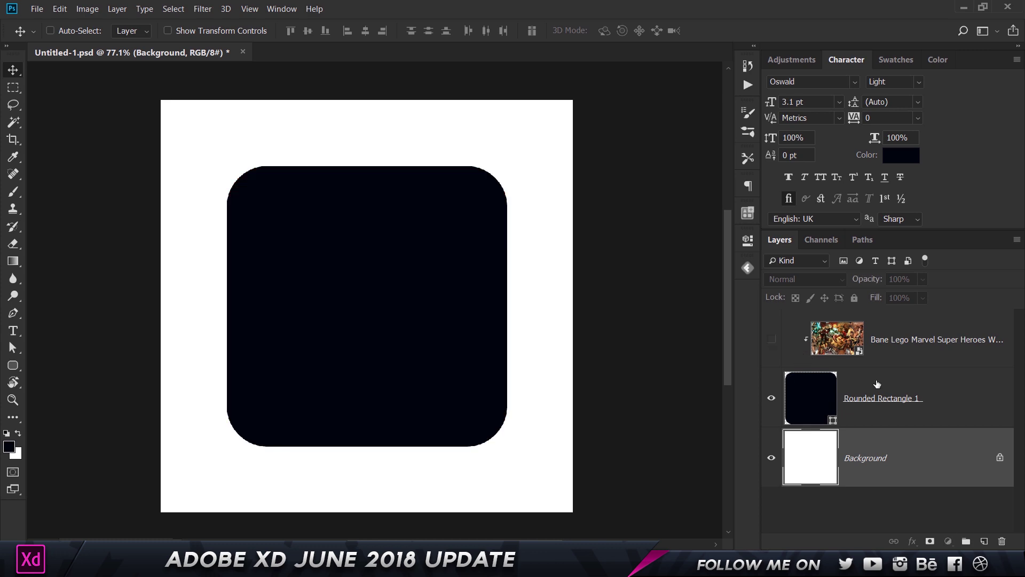
left_click(876, 389)
left_click_drag(385, 282, 433, 310)
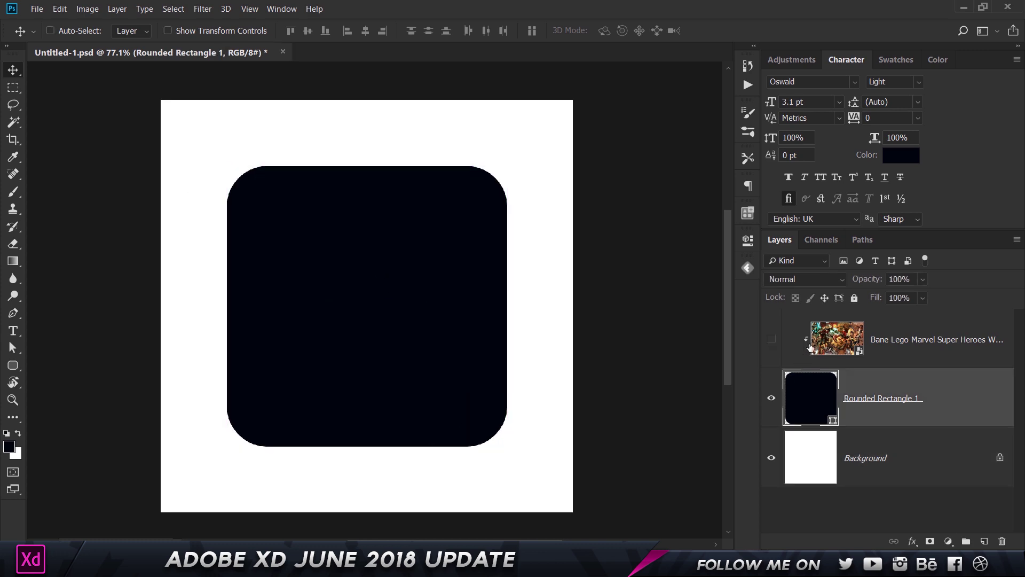
- Show the Marvel image again and re-apply its clipping mask to the rounded rectangle
left_click(857, 347)
left_click(771, 338)
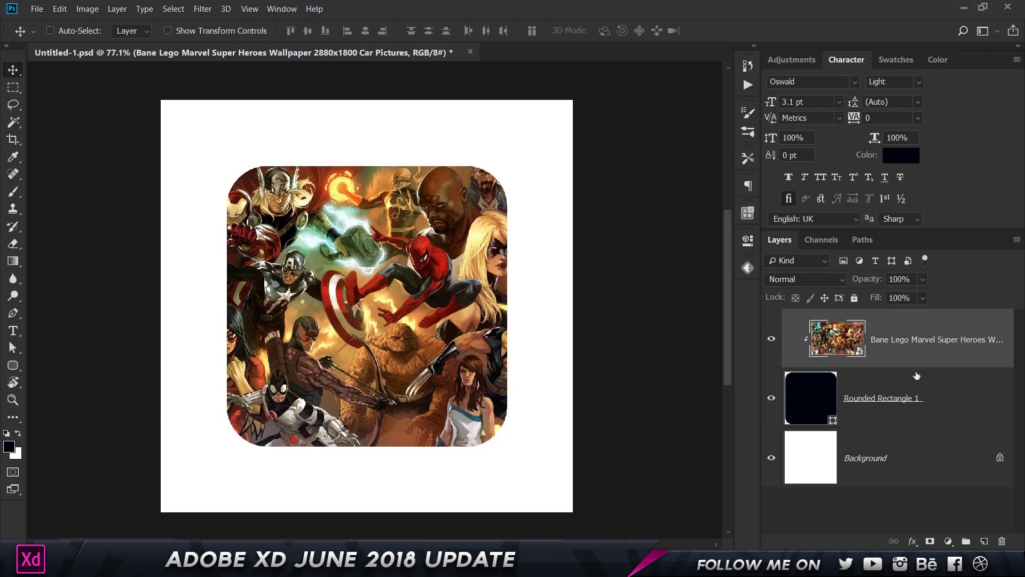
left_click(921, 368, "alt")
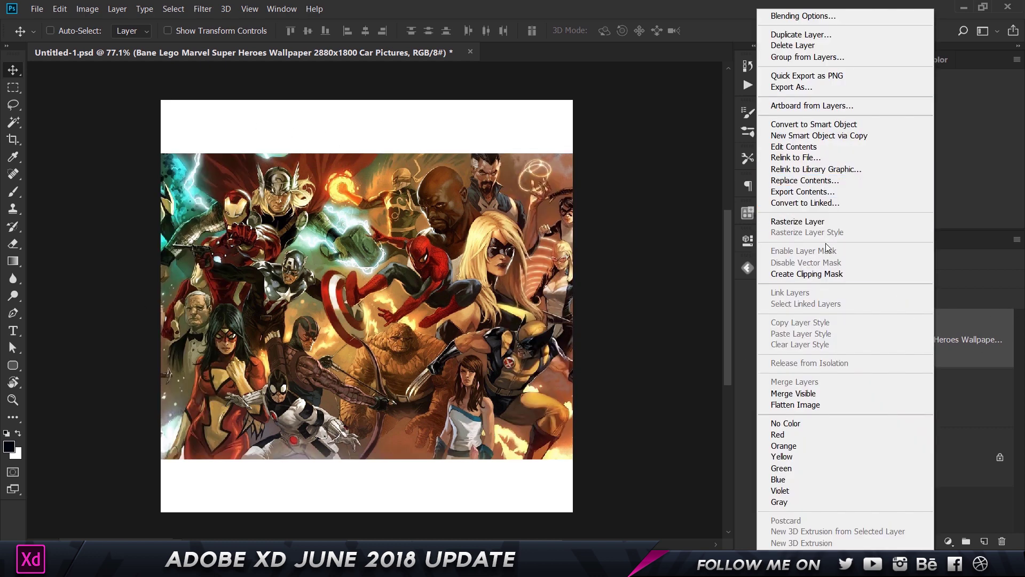
left_click(828, 274)
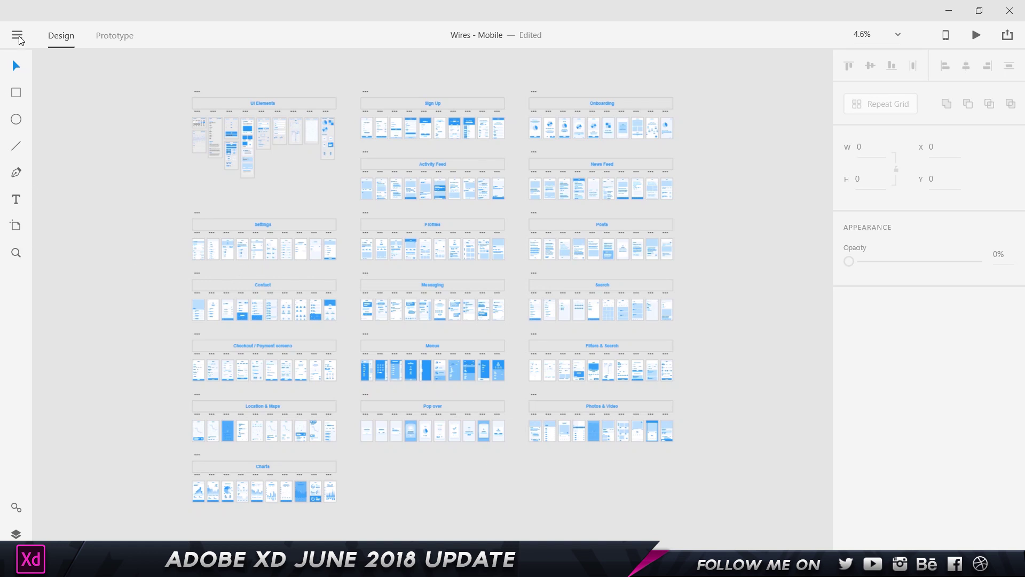
left_click(17, 35)
- Open the recent file Untitled-1.psd and fit it to the window
mouse_move(43, 158)
mouse_move(53, 129)
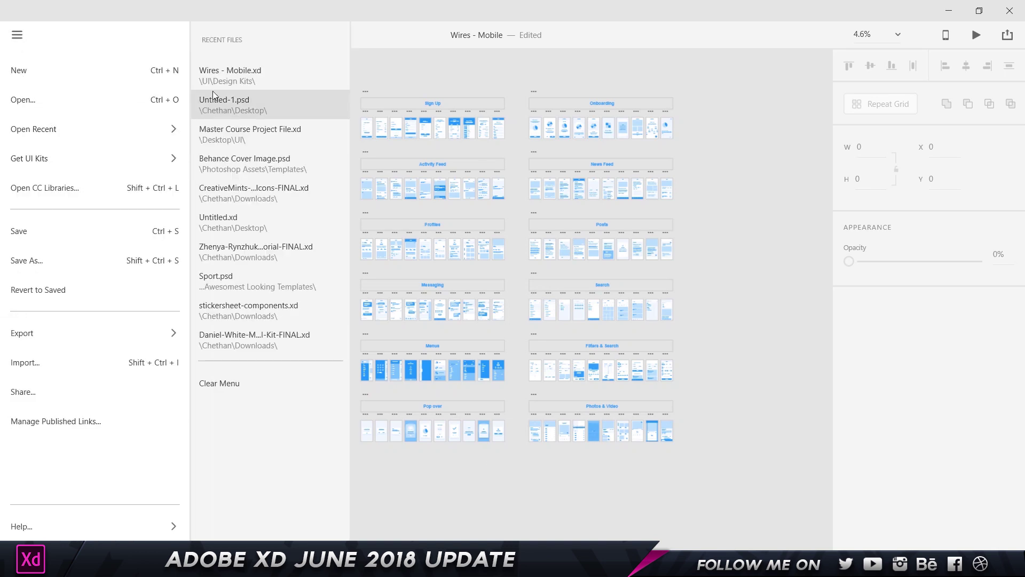
left_click(238, 109)
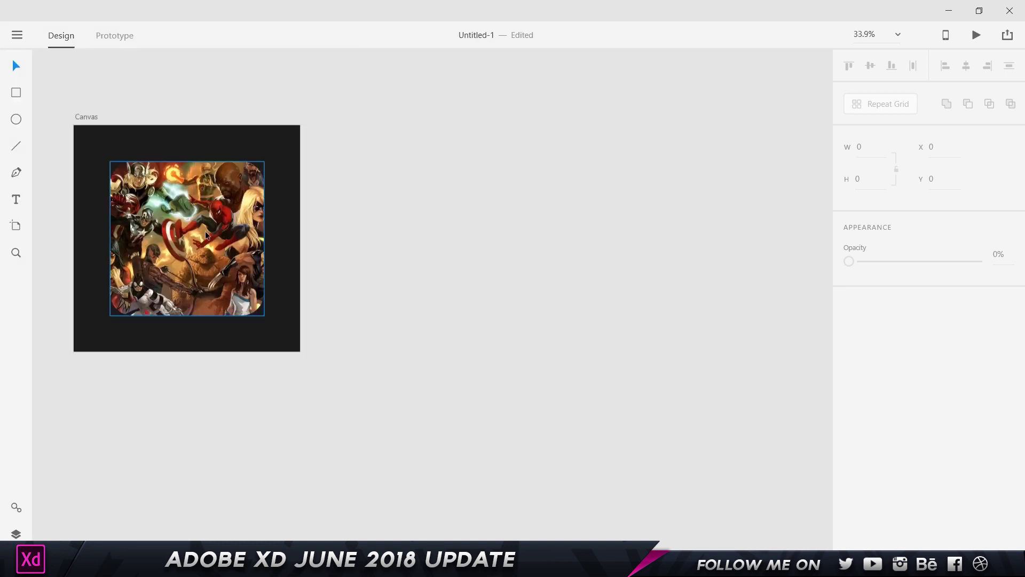
key("ctrl+0")
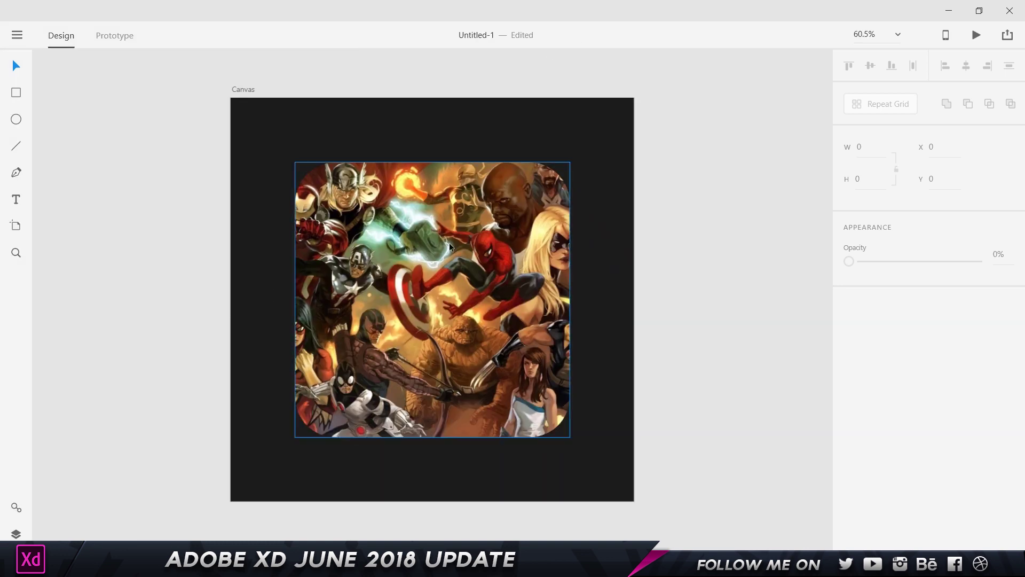
- Reposition and enlarge the Marvel image fill inside the rounded square
left_click(452, 246)
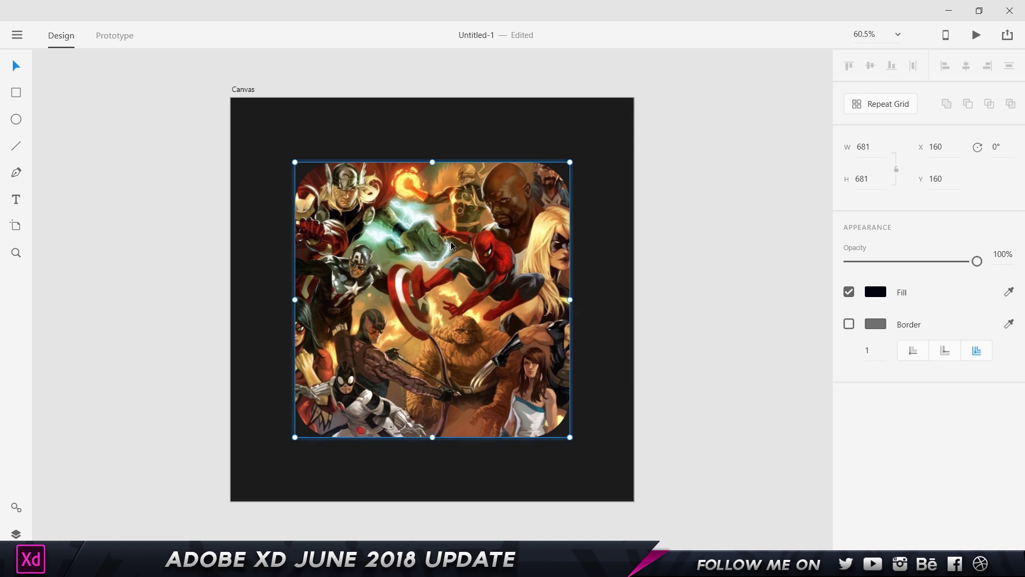
double_click(452, 246)
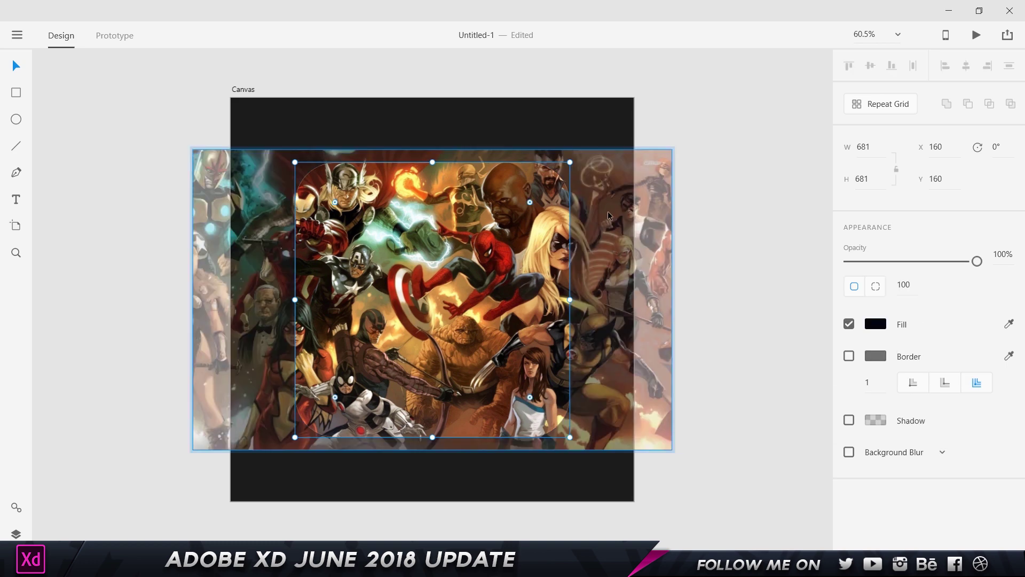
left_click_drag(608, 237, 695, 257)
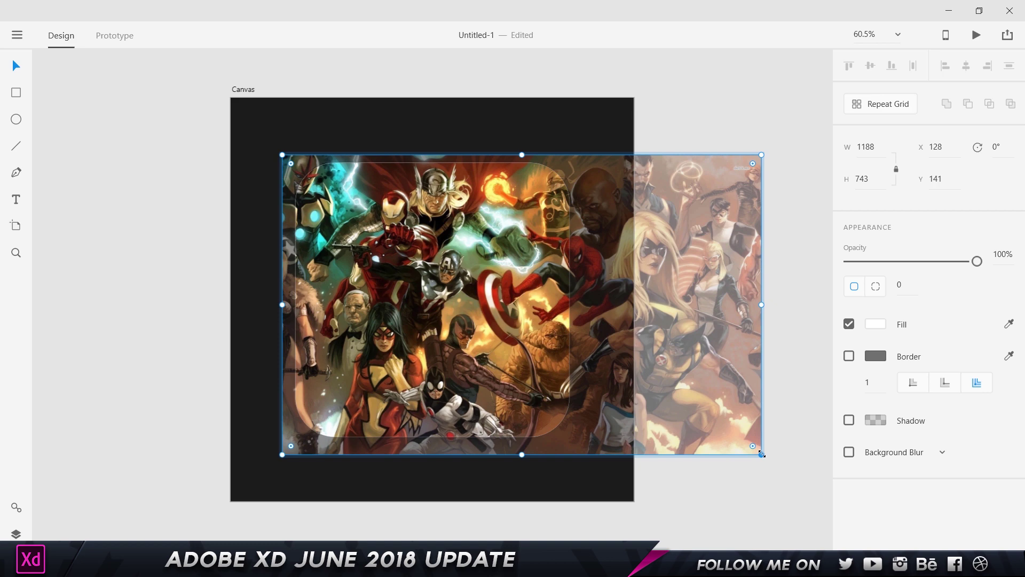
scroll(563, 280, "down", 5)
left_click(620, 295)
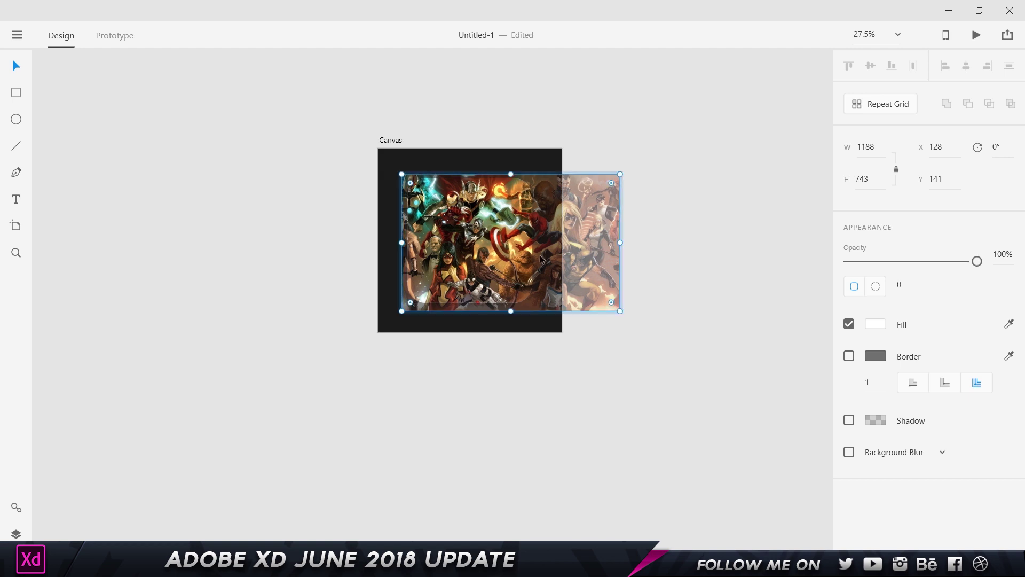
left_click_drag(620, 311, 816, 434)
left_click_drag(614, 359, 595, 348)
key("Escape")
left_click(641, 137)
- Re-crop the image fill, shifting it up and left within the square
scroll(543, 201, "up", 5)
left_click(457, 268)
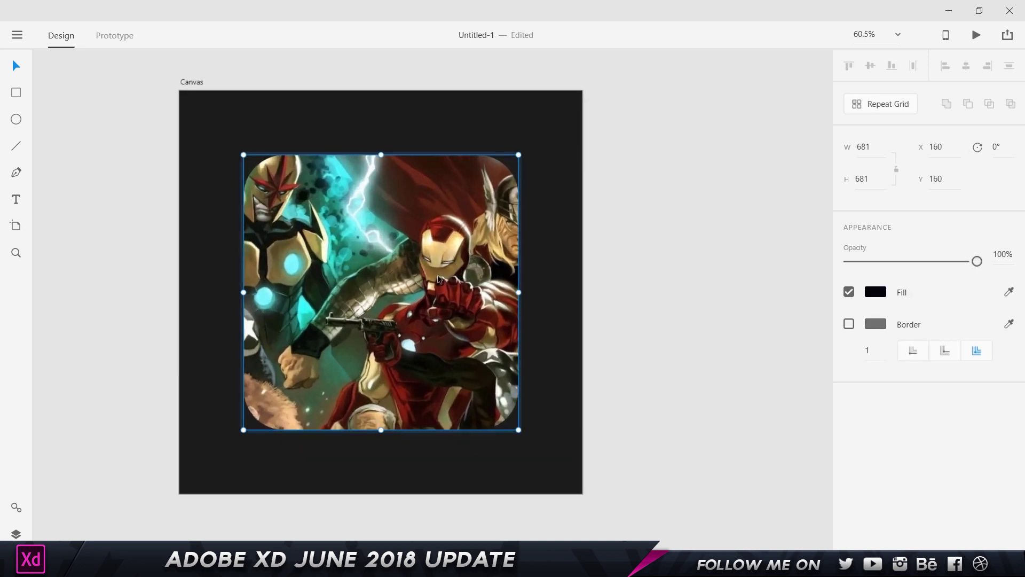
double_click(440, 278)
left_click_drag(440, 277, 401, 257)
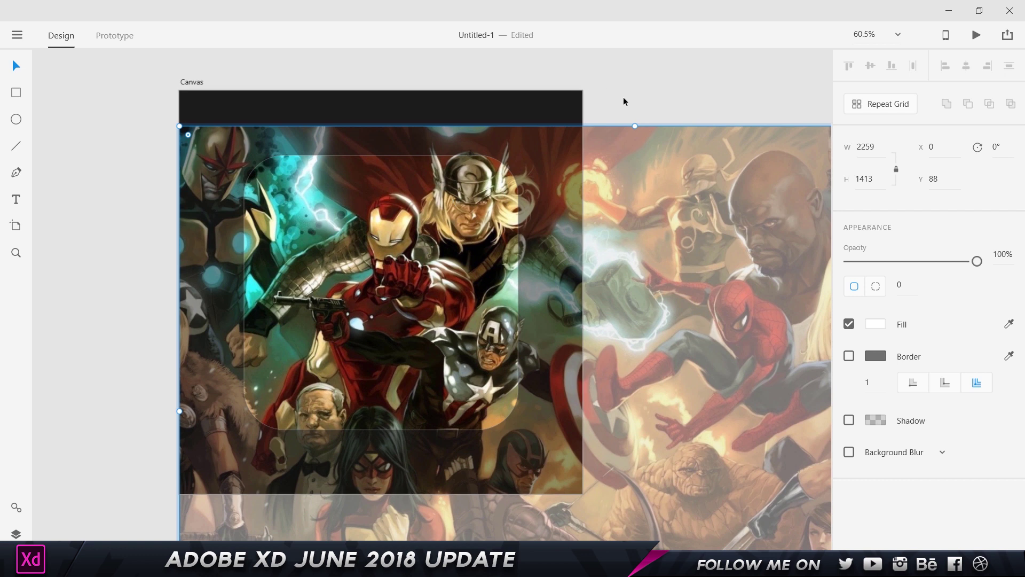
left_click(640, 110)
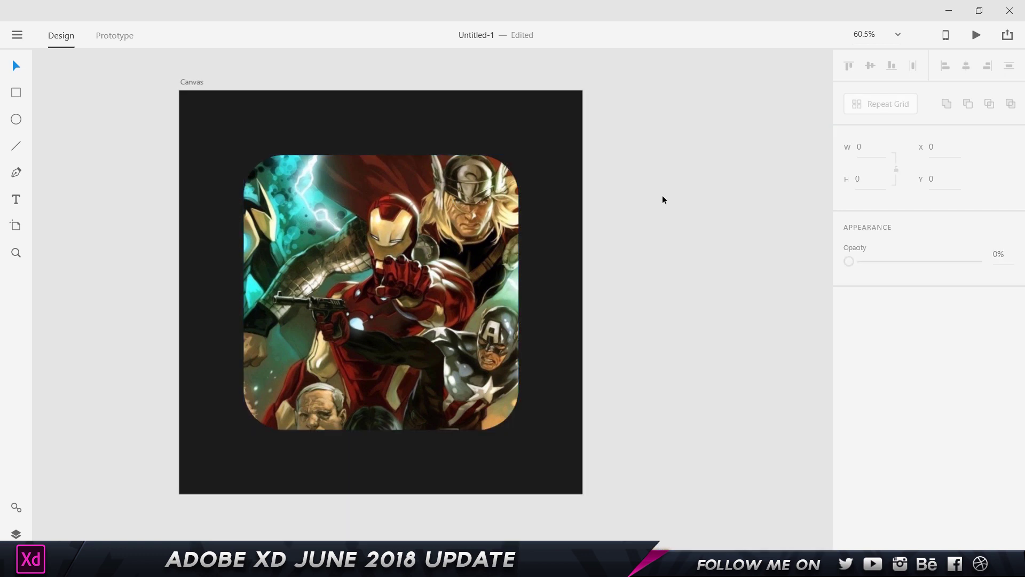
left_click(357, 290)
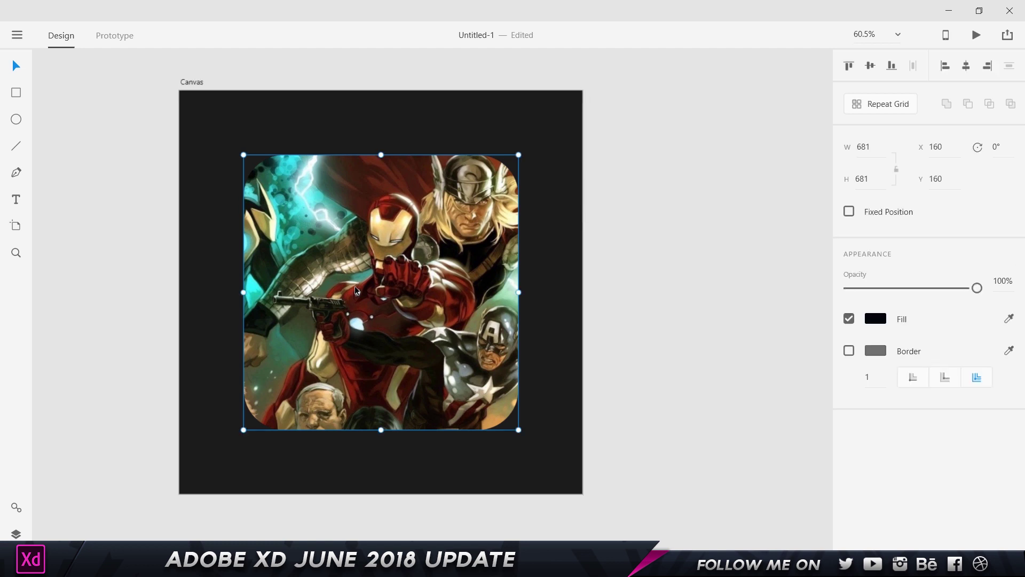
double_click(385, 287)
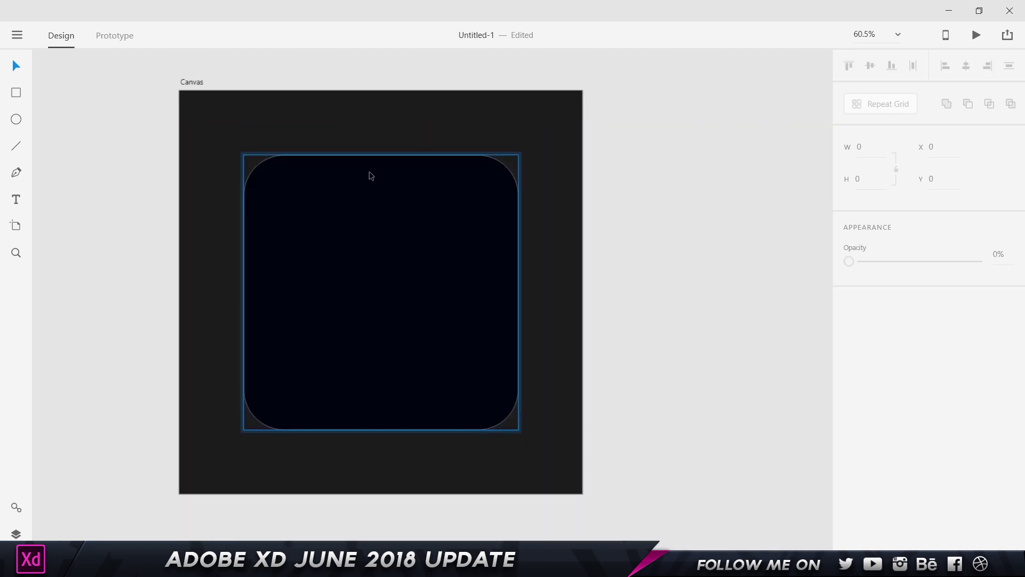
- Fill the plain rounded rectangle with white, #ffffff
left_click(371, 171)
left_click(875, 324)
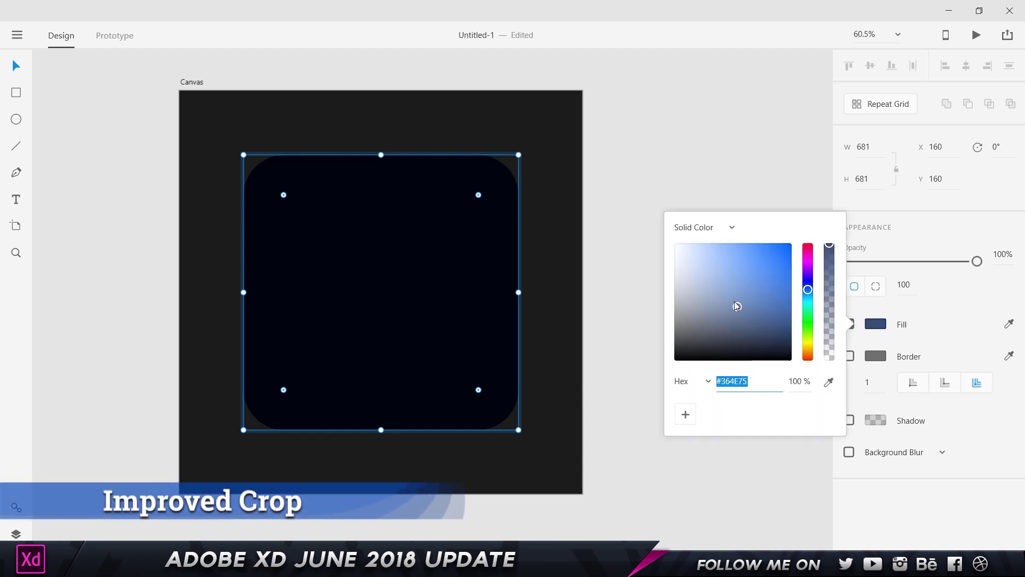
type("ffffff")
key("Return")
left_click(738, 141)
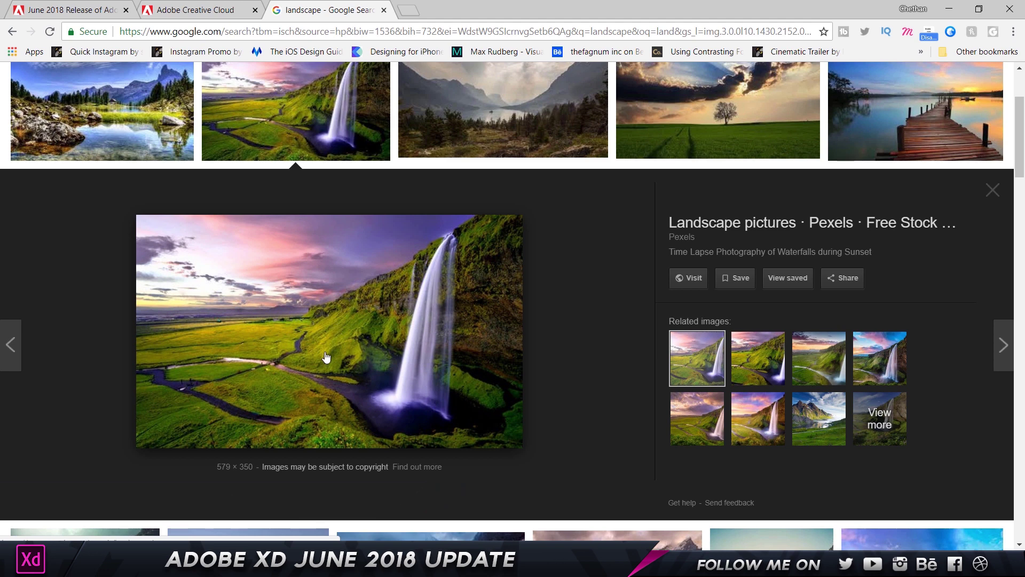
- Drag the waterfall photo from Google Images into the rounded square
left_click_drag(321, 305, 412, 299)
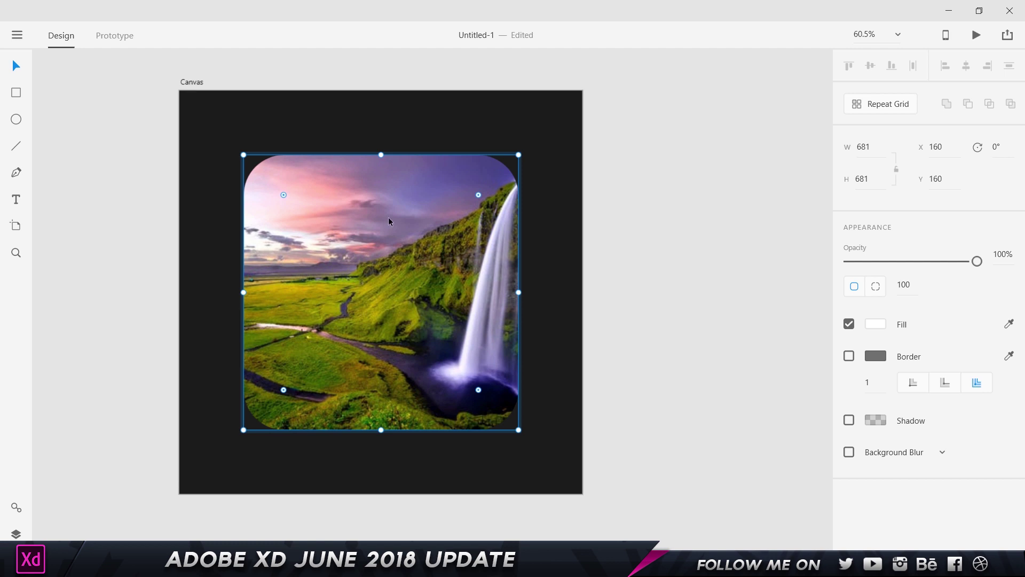
- Enlarge the waterfall fill and shift it left so the falls sit centred
double_click(393, 241)
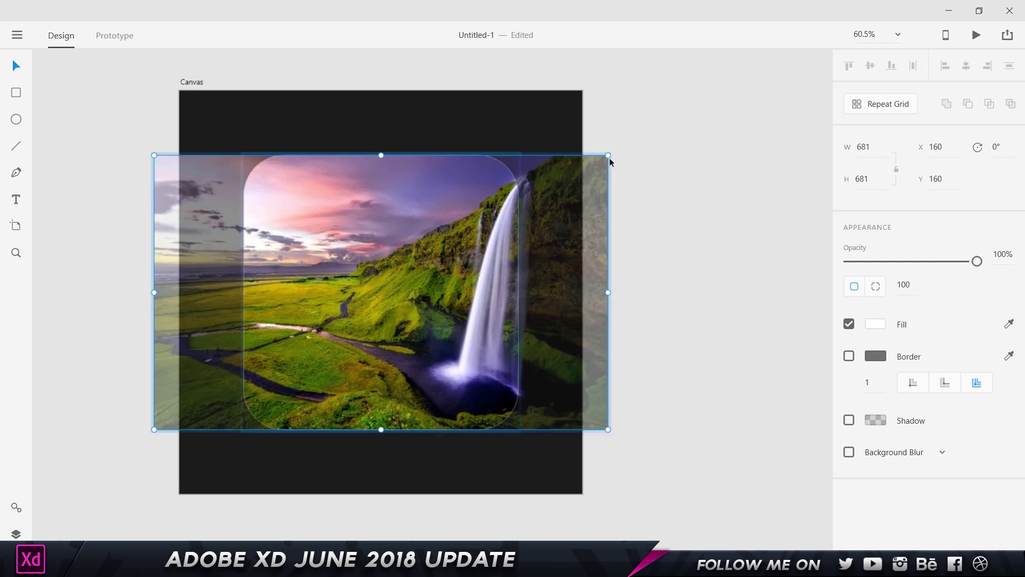
left_click_drag(608, 155, 677, 110)
left_click_drag(442, 223, 295, 233)
left_click(685, 199)
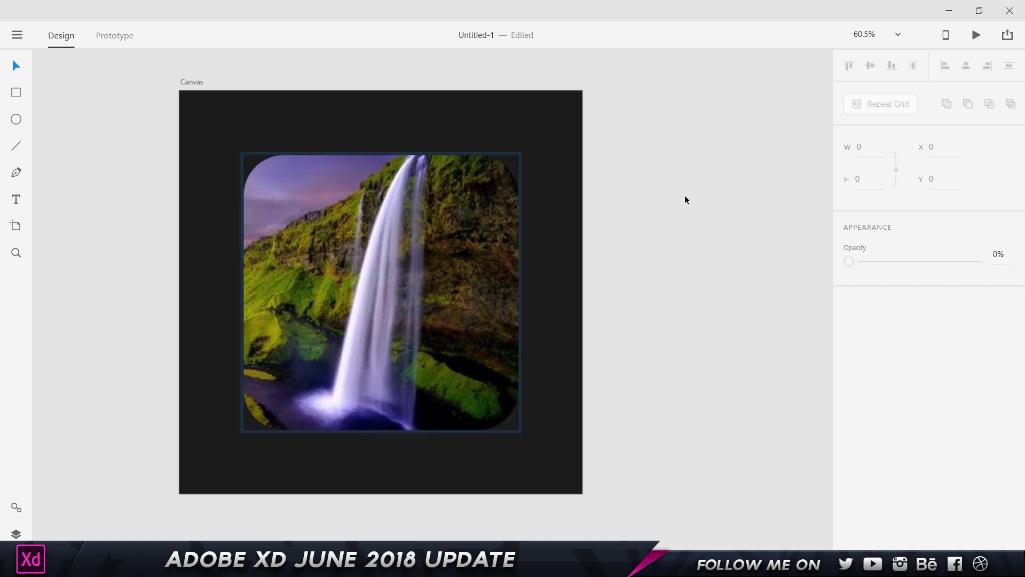